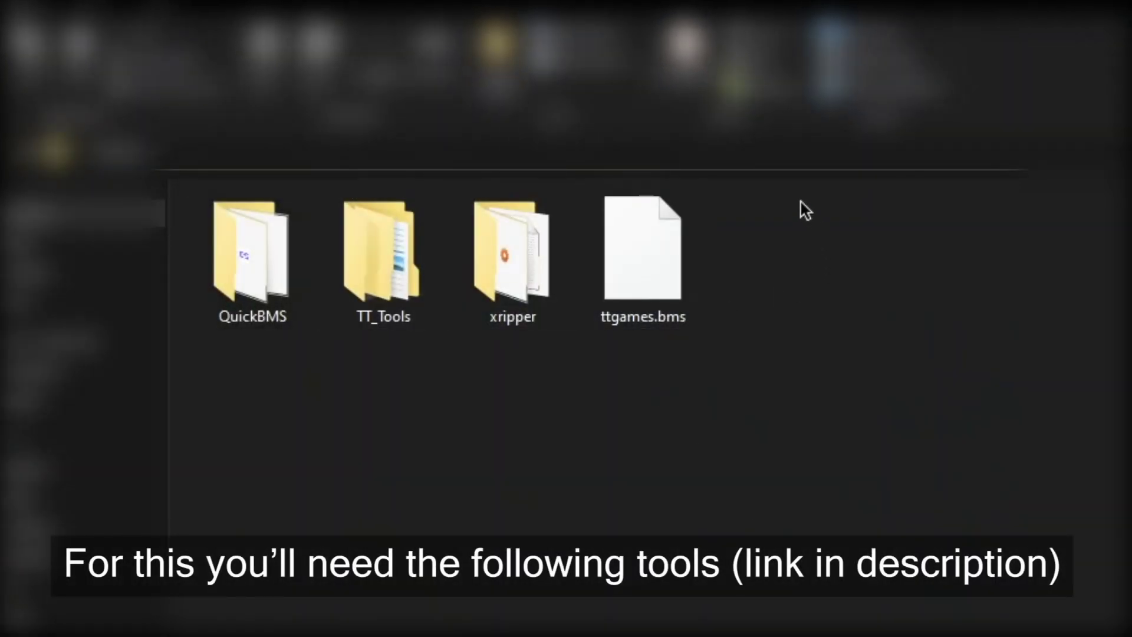
# - Select the QuickBMS, TT_Tools, xripper and ttgames.bms items in the Tutorial folder
pyautogui.moveTo(777, 180)
pyautogui.mouseDown()
pyautogui.moveTo(482, 250)
pyautogui.moveTo(228, 334)
pyautogui.moveTo(805, 171)
pyautogui.mouseUp()
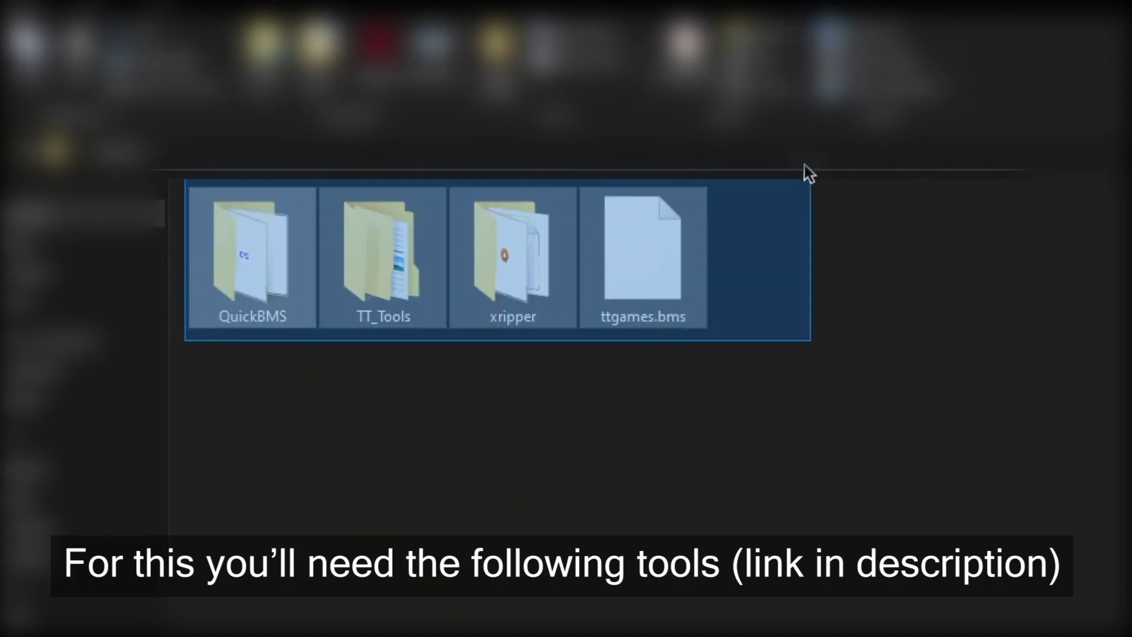
# - Launch the 4gb QuickBMS executable from the QuickBMS folder
pyautogui.click(808, 219)
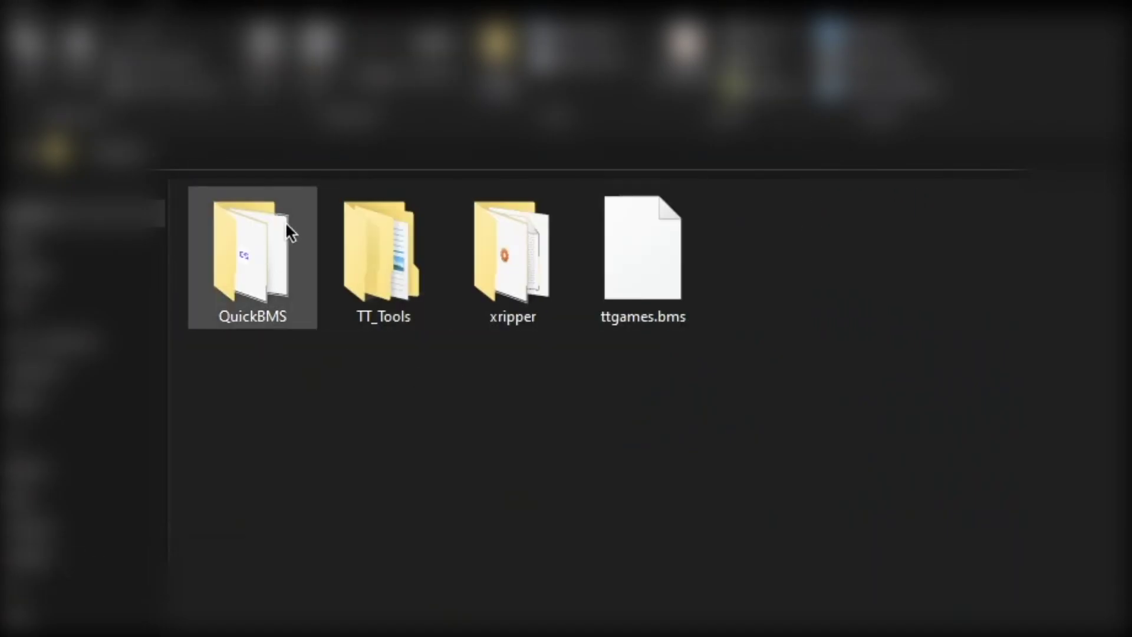
pyautogui.doubleClick(286, 224)
pyautogui.click(332, 313)
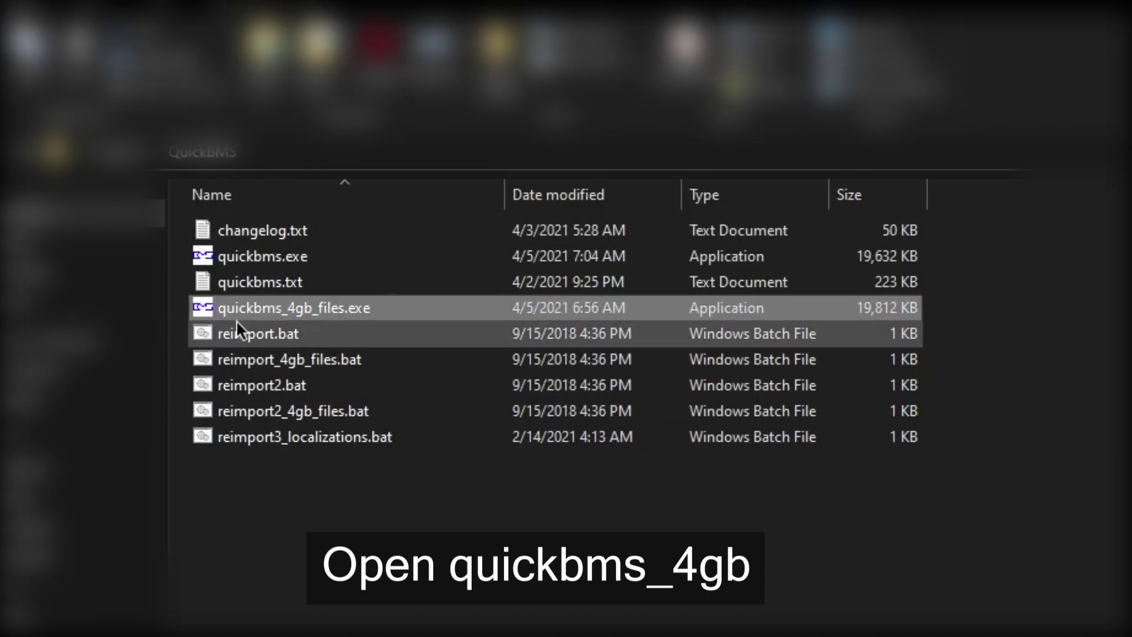
pyautogui.doubleClick(250, 310)
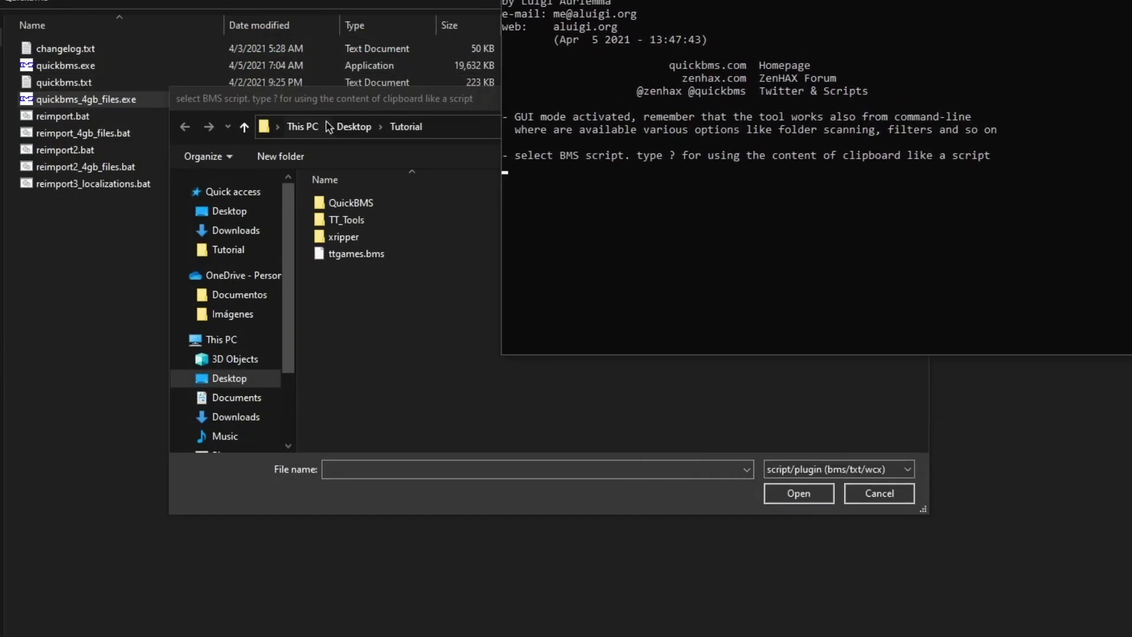
# - Choose ttgames.bms from the Tutorial folder as the extraction script
pyautogui.moveTo(351, 104); pyautogui.dragTo(507, 62)
pyautogui.click(507, 81)
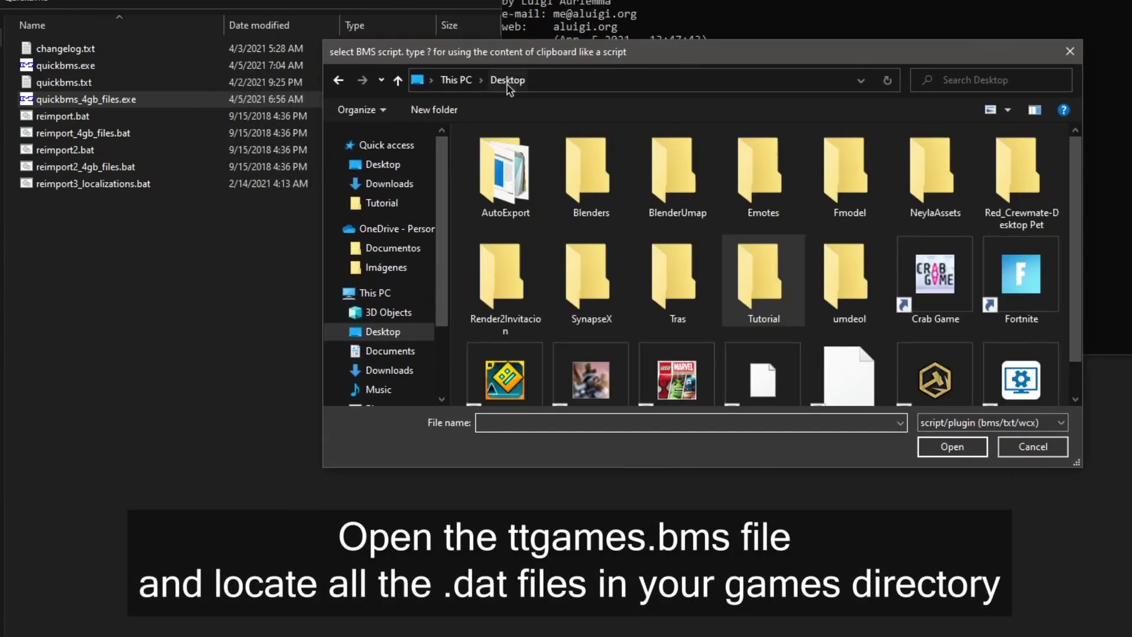
pyautogui.doubleClick(765, 256)
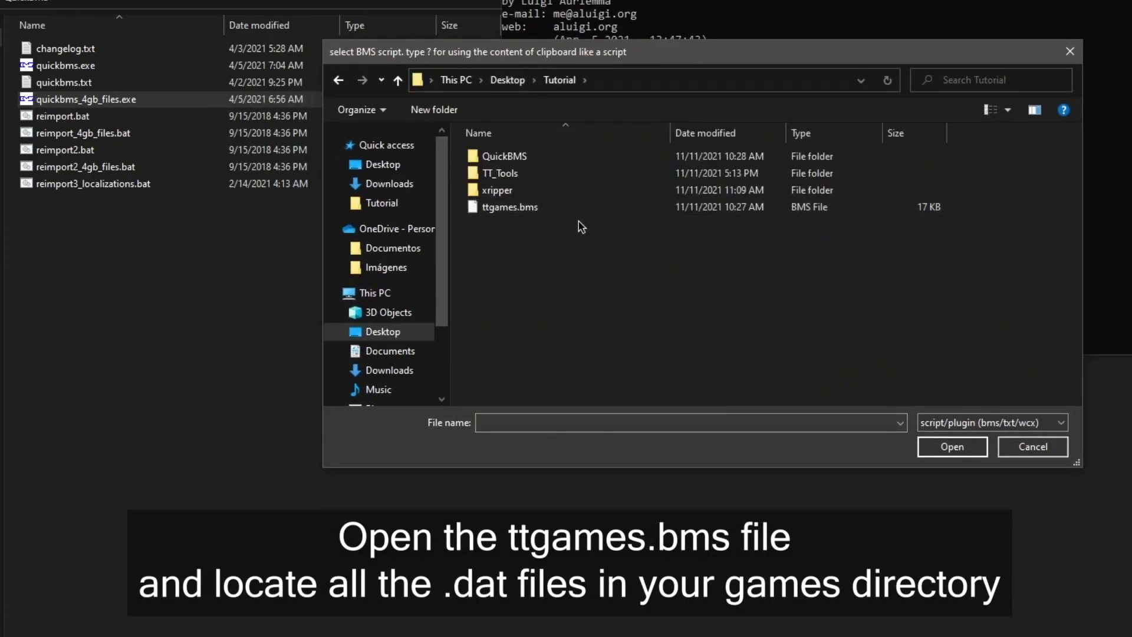
pyautogui.doubleClick(572, 208)
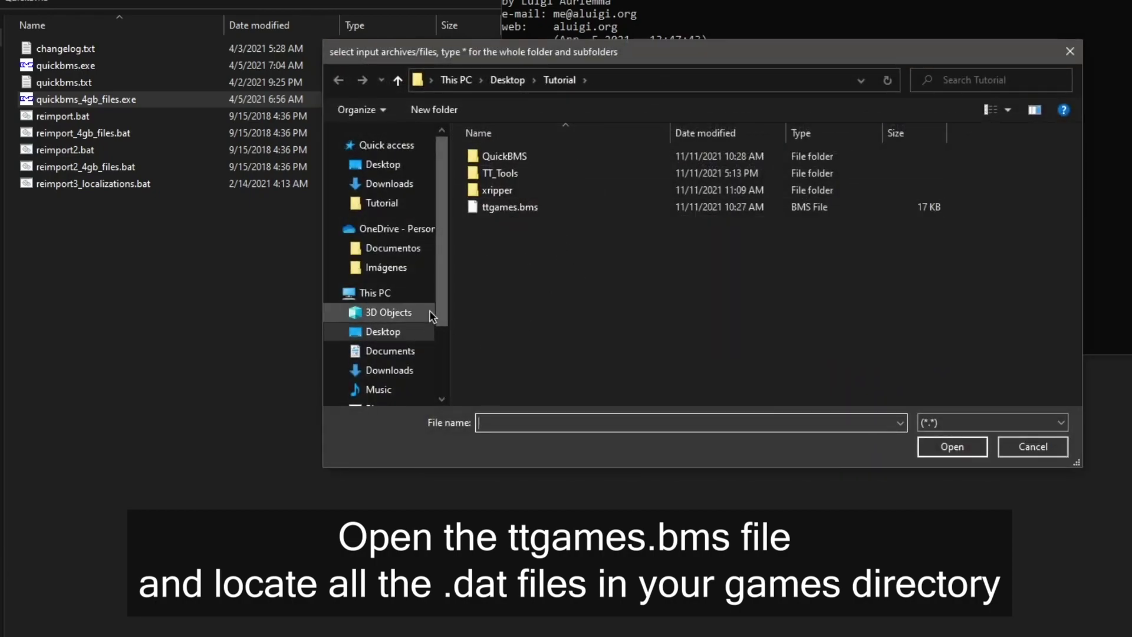
pyautogui.scroll(-2, 413, 330)
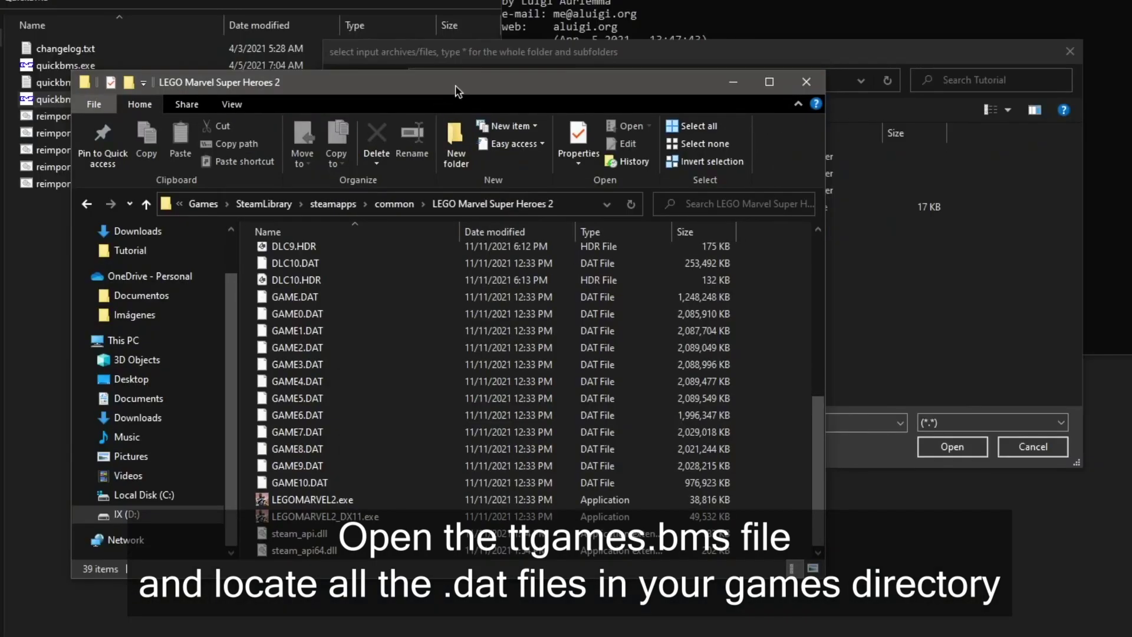
# - Select all LEGO Marvel Super Heroes 2 DLC and GAME .DAT archives as input
pyautogui.moveTo(425, 82); pyautogui.dragTo(431, 94)
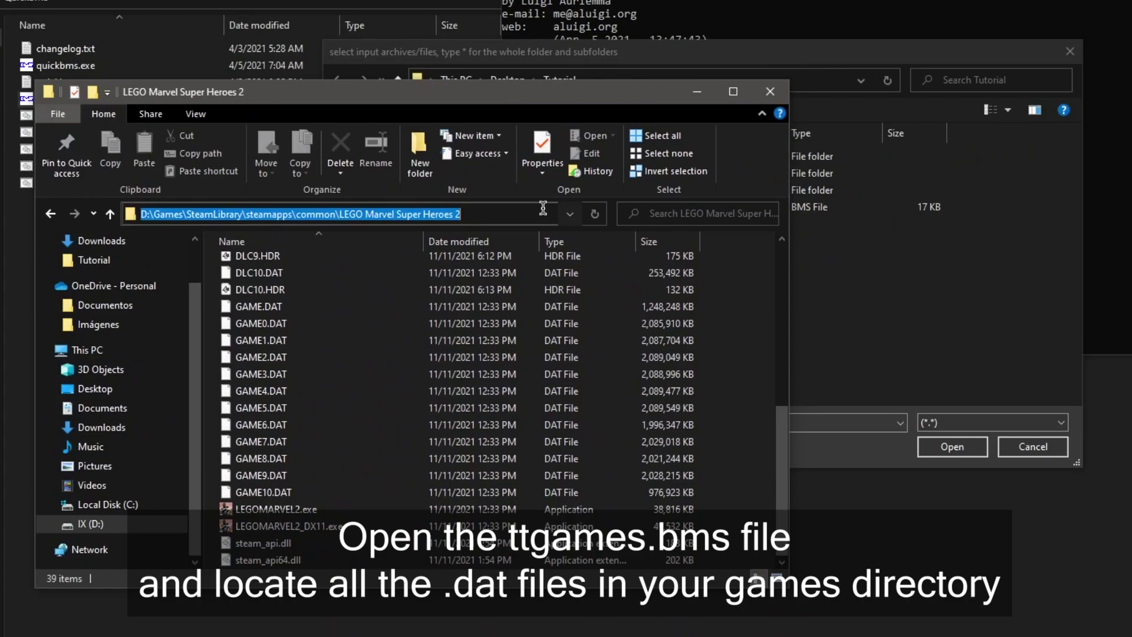
pyautogui.click(888, 54)
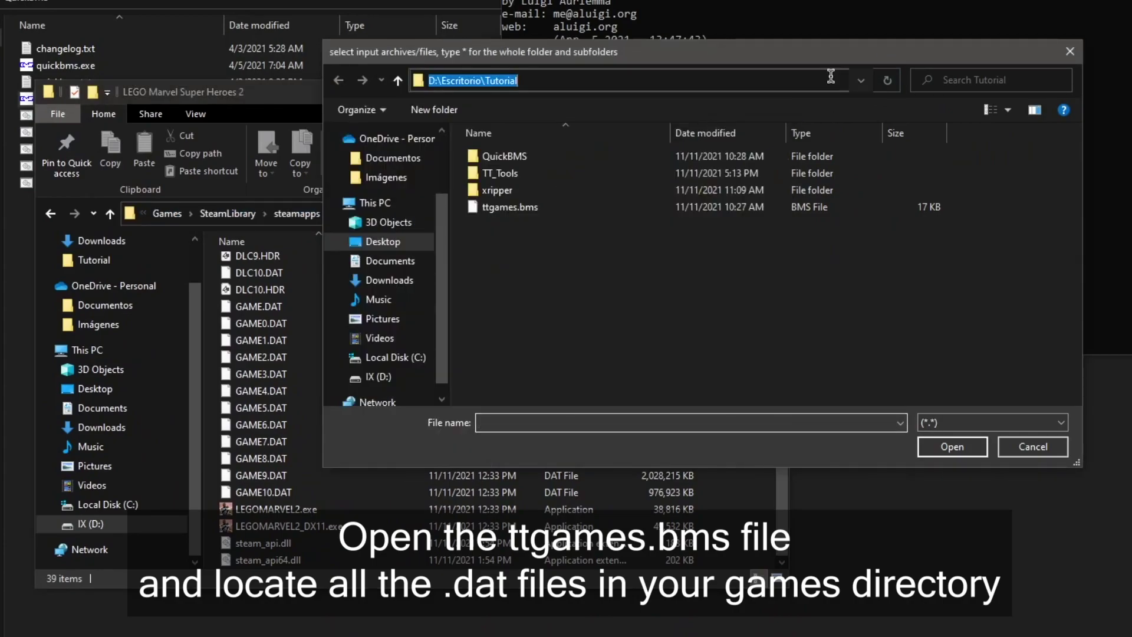
pyautogui.press('Return')
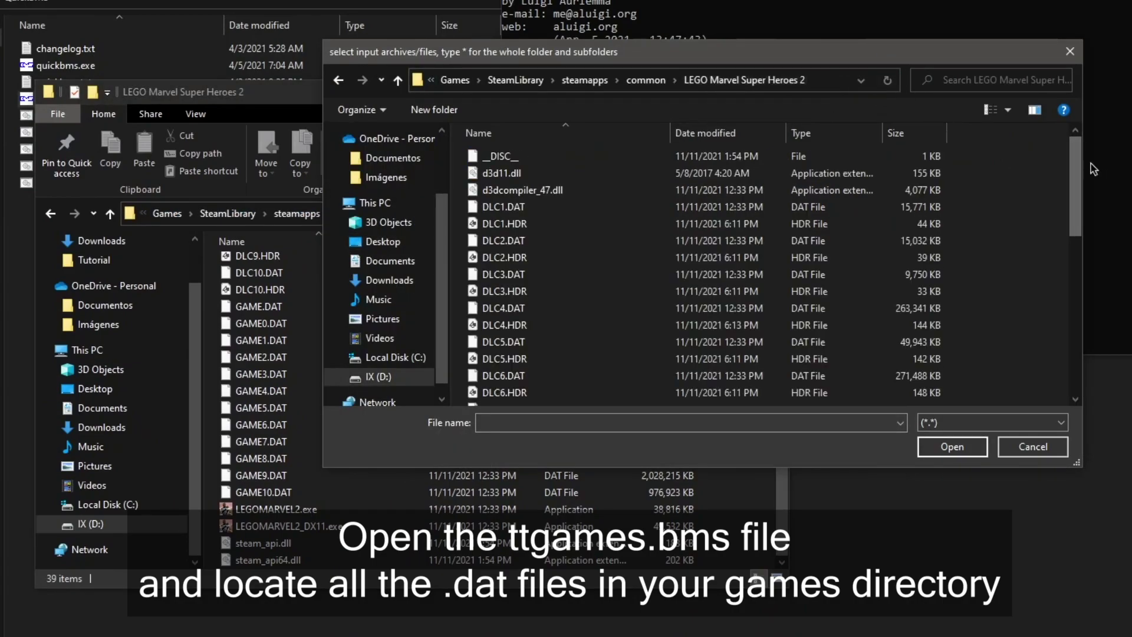
pyautogui.scroll(-5, 943, 294)
pyautogui.scroll(4, 967, 177)
pyautogui.scroll(1, 993, 142)
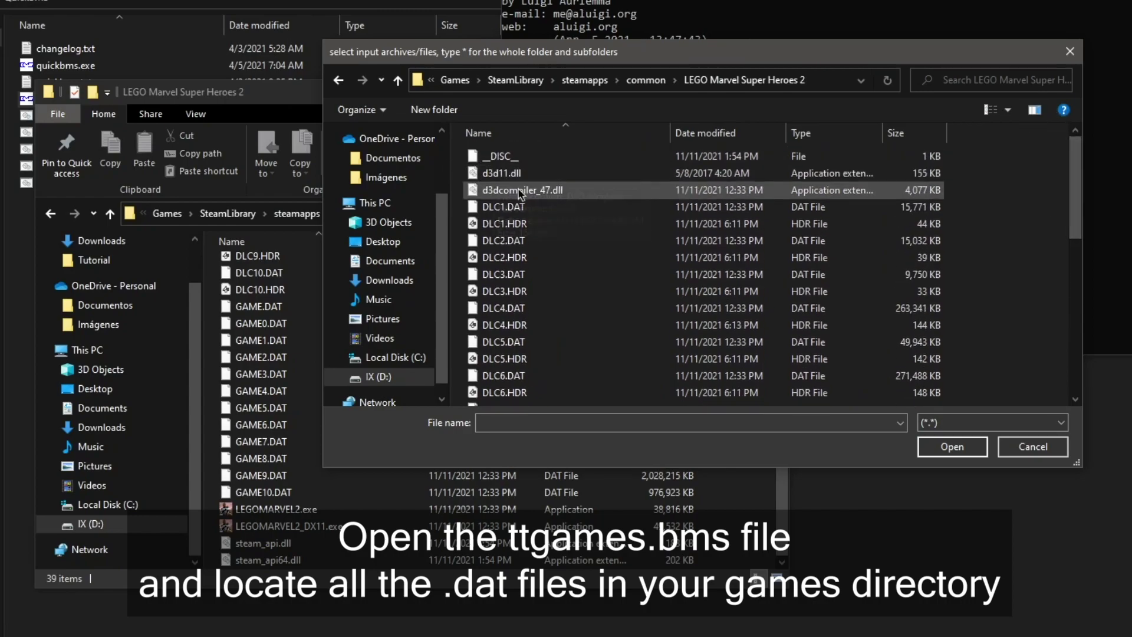
pyautogui.click(522, 208)
pyautogui.click(802, 133)
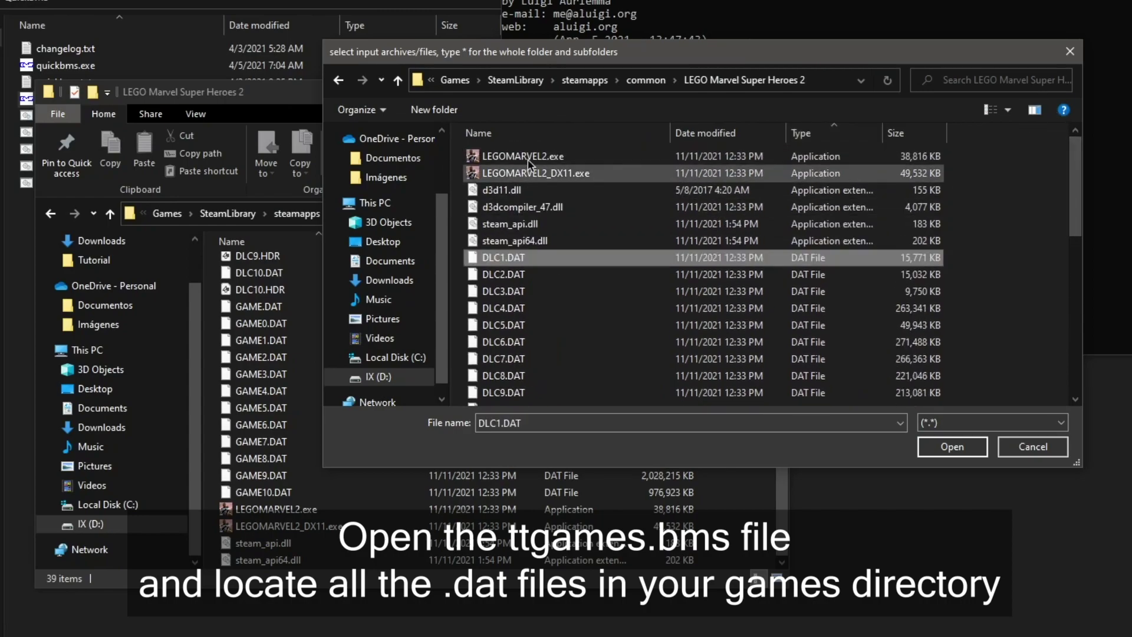
pyautogui.moveTo(952, 259); pyautogui.dragTo(819, 208)
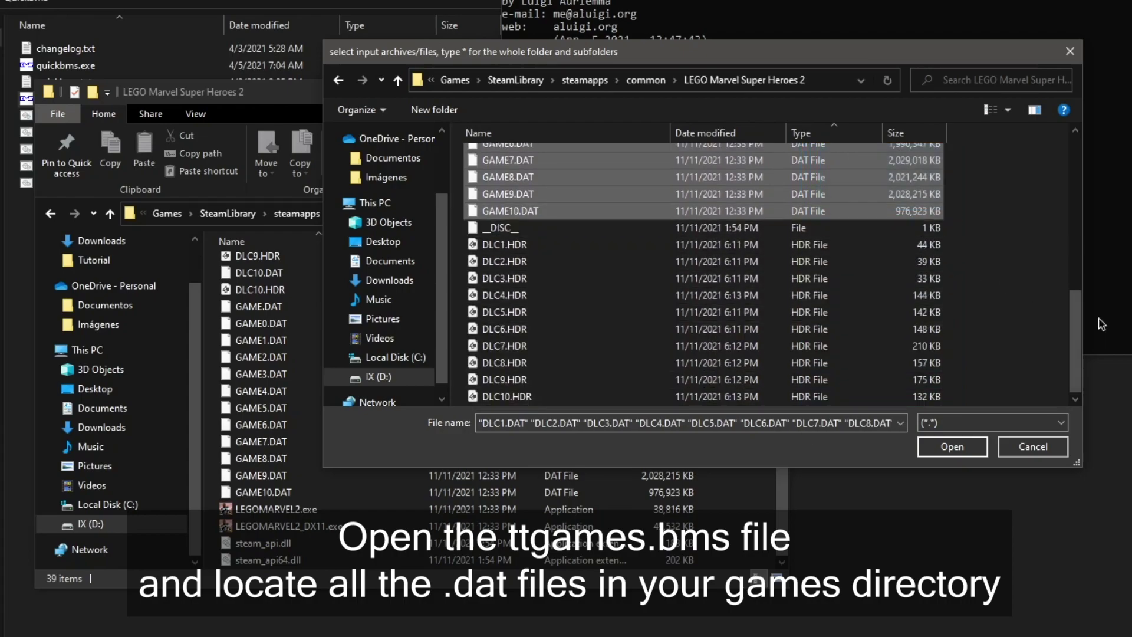
pyautogui.moveTo(1072, 334); pyautogui.dragTo(1053, 219)
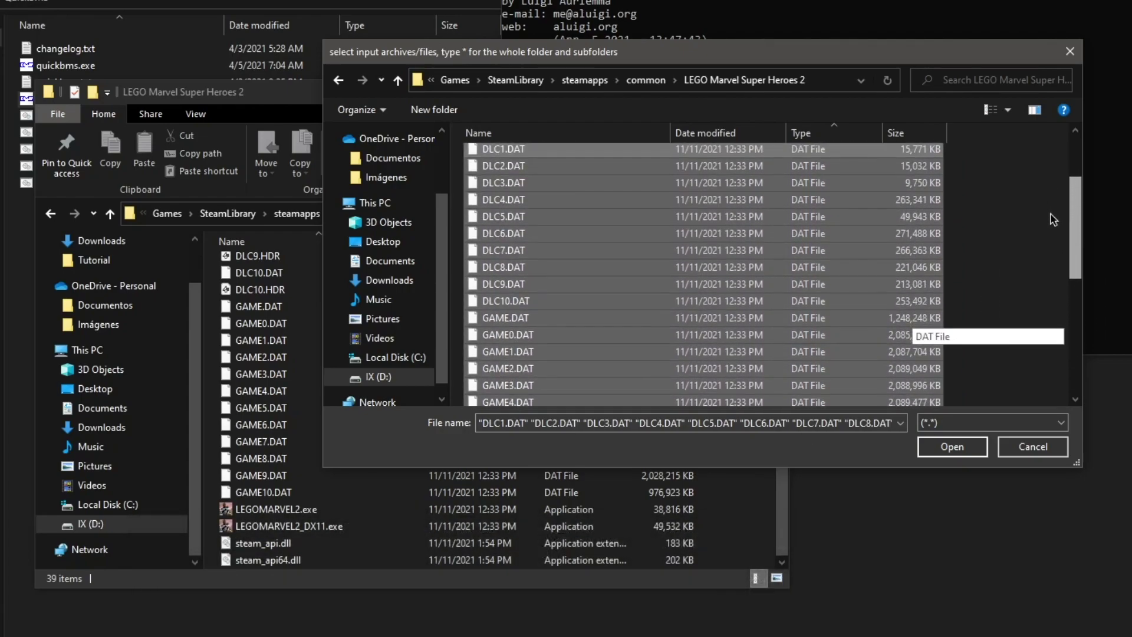
pyautogui.click(951, 447)
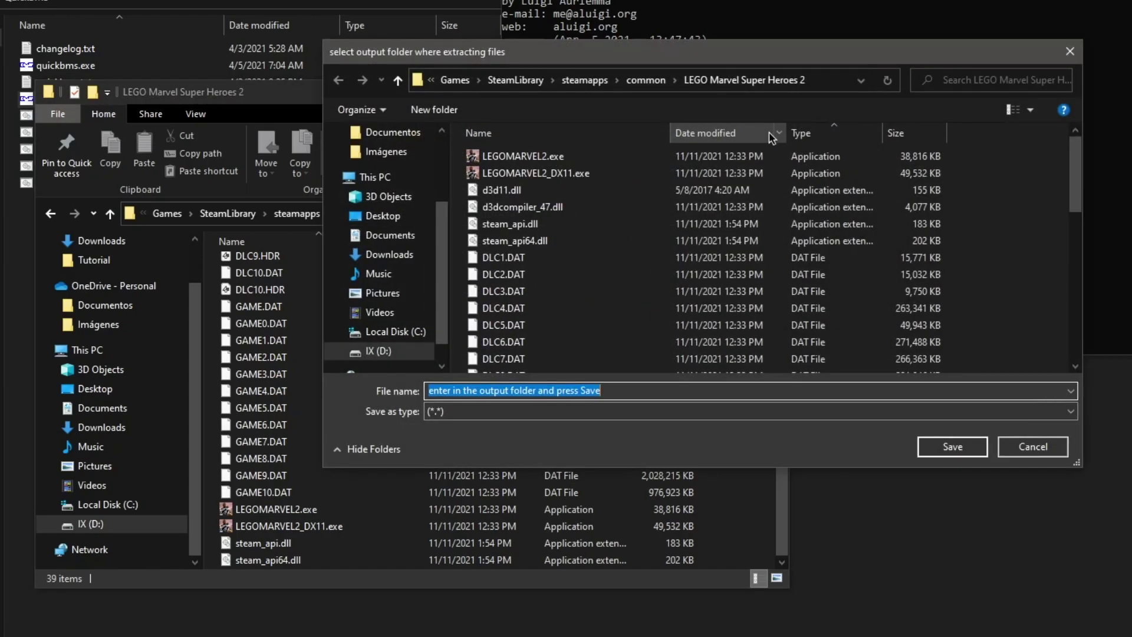
# - Create and open a new Extracted folder in the game directory
pyautogui.rightClick(970, 222)
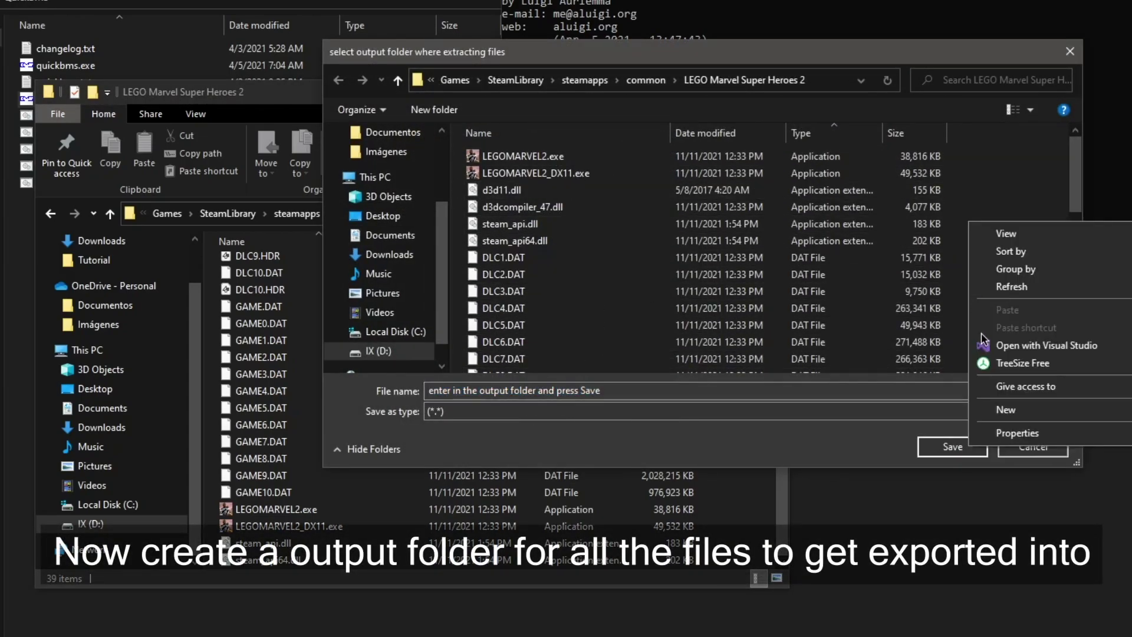
pyautogui.moveTo(1007, 409)
pyautogui.click(906, 402)
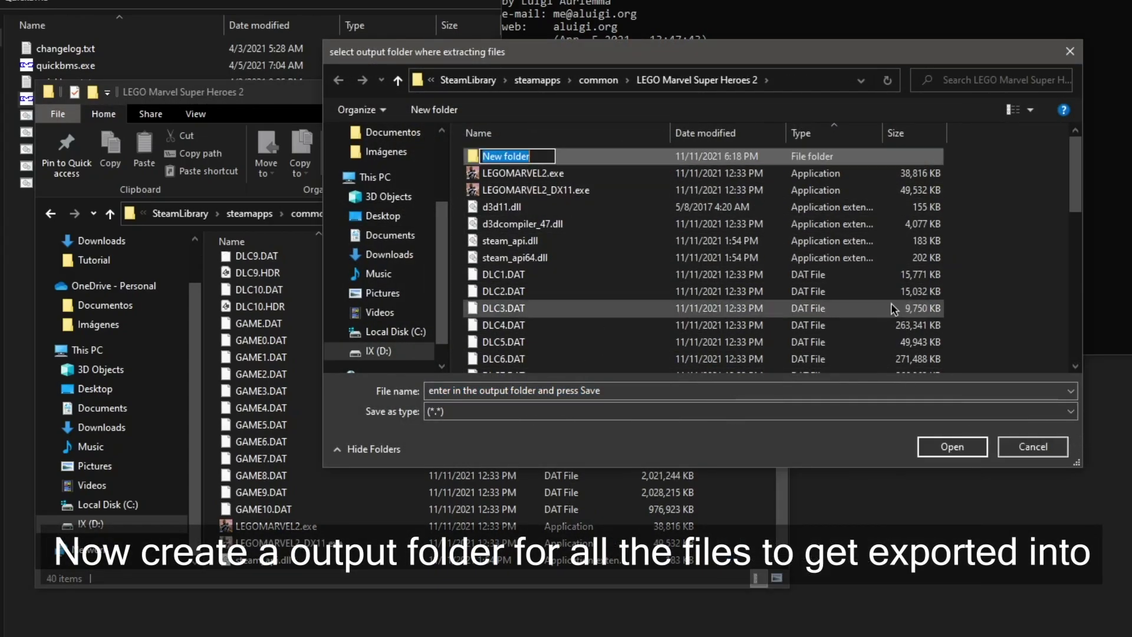
pyautogui.write('extrac')
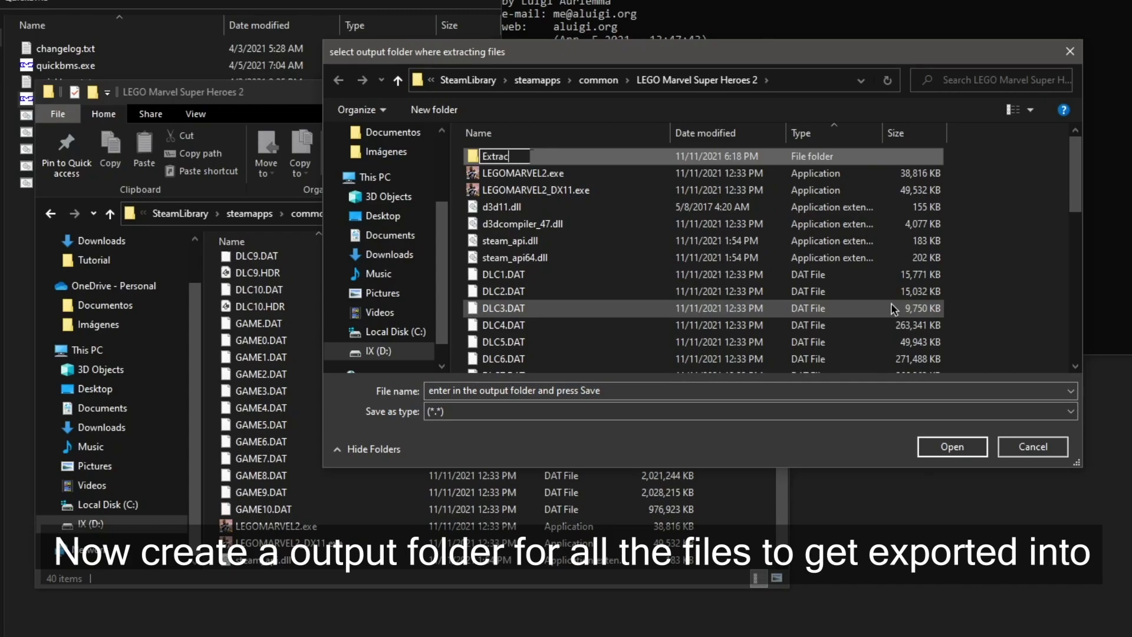
pyautogui.press('Return')
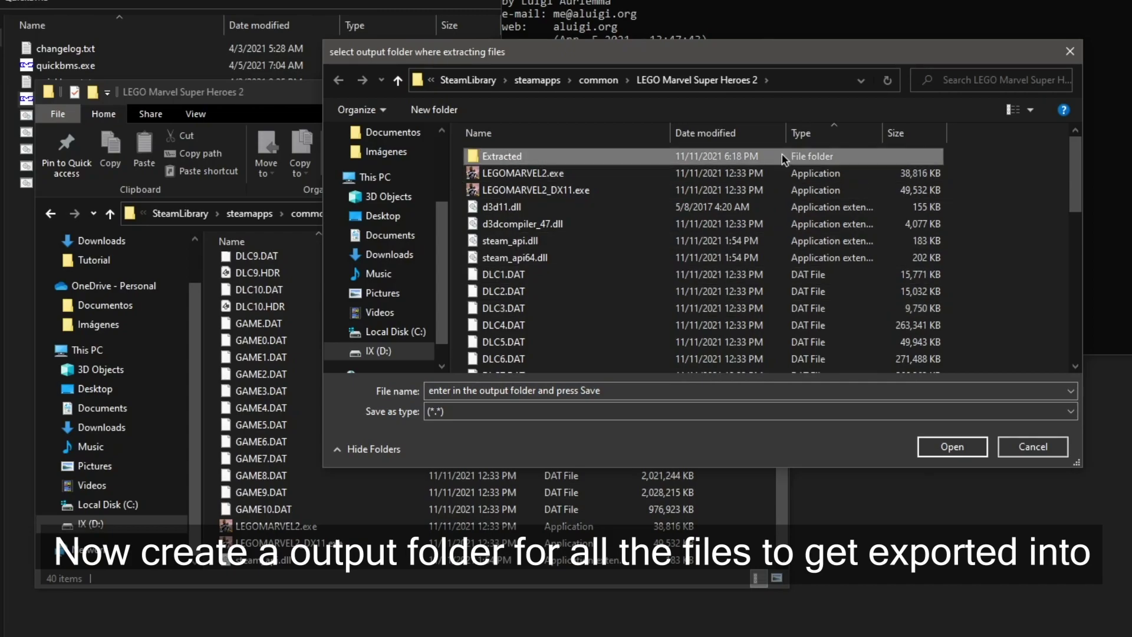
pyautogui.doubleClick(781, 156)
# - Set Extracted as the output folder and run the extraction, allowing overwrites
pyautogui.click(951, 447)
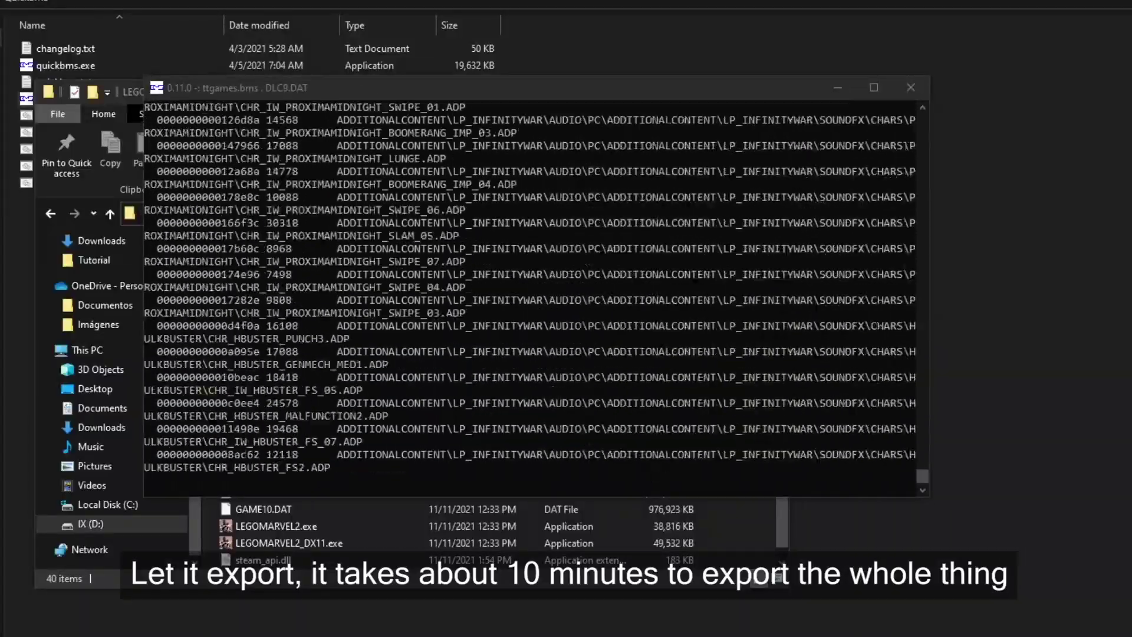
pyautogui.press('a')
pyautogui.moveTo(583, 84); pyautogui.dragTo(583, 56)
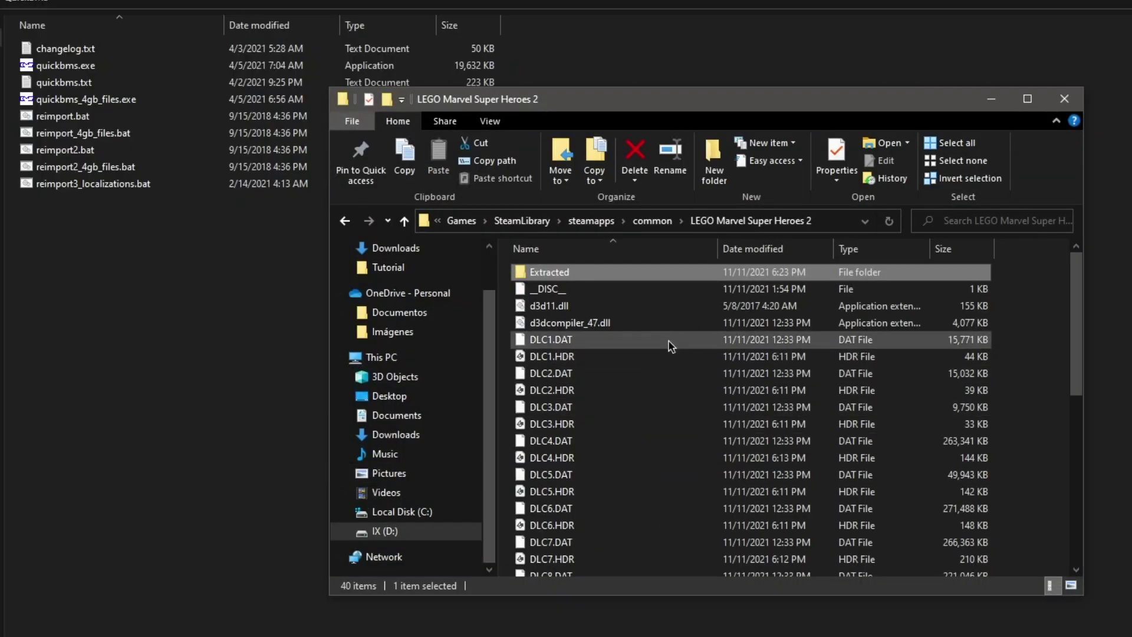
# - Browse from Extracted through ADDITIONALCONTENT into the LP_INFINITYWAR DLC folder
pyautogui.doubleClick(578, 267)
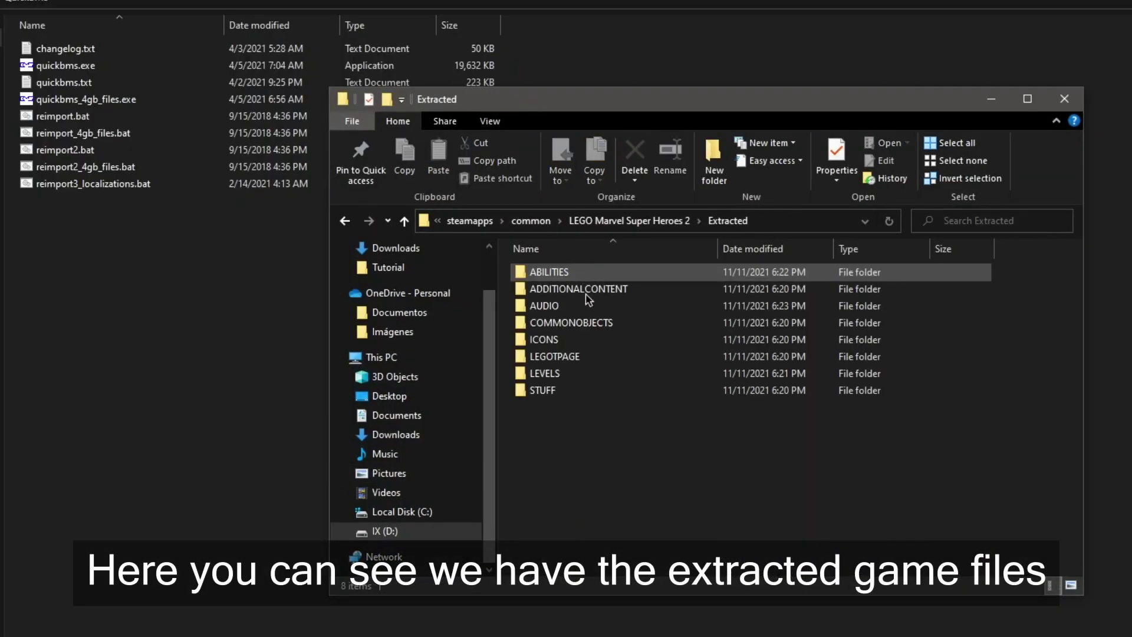
pyautogui.moveTo(579, 454); pyautogui.dragTo(581, 245)
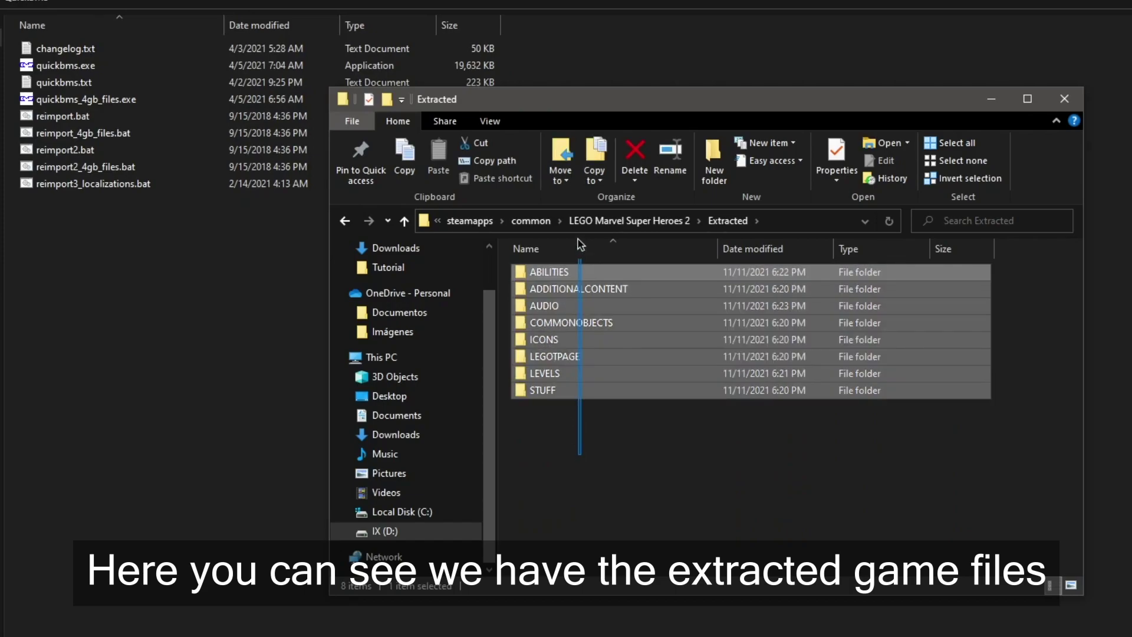
pyautogui.doubleClick(579, 288)
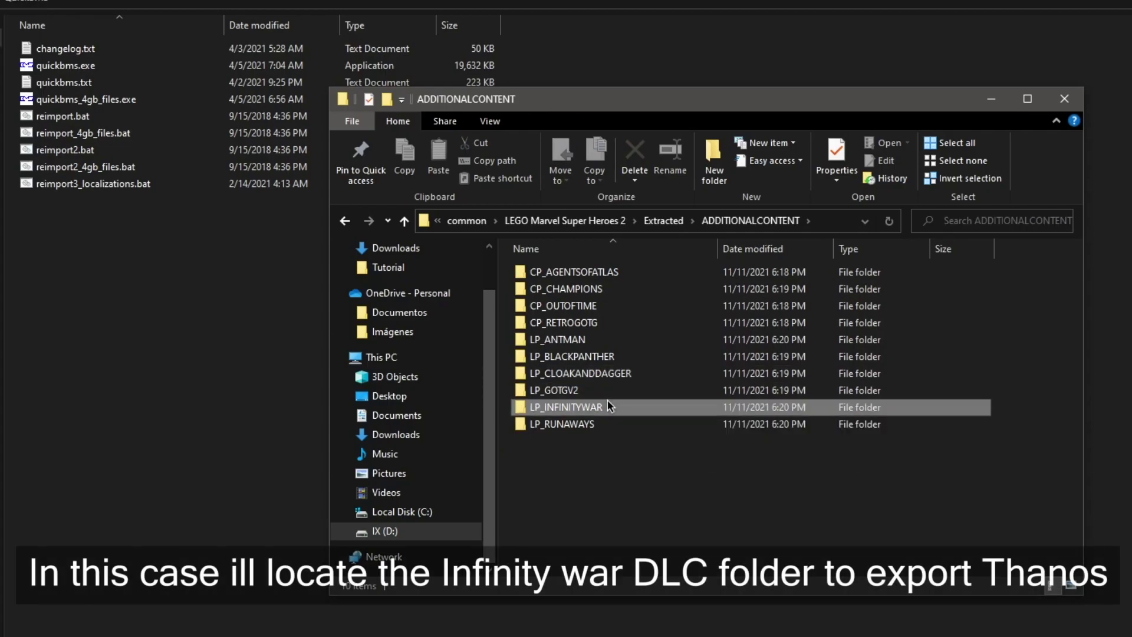
pyautogui.doubleClick(605, 406)
pyautogui.moveTo(608, 504); pyautogui.dragTo(528, 200)
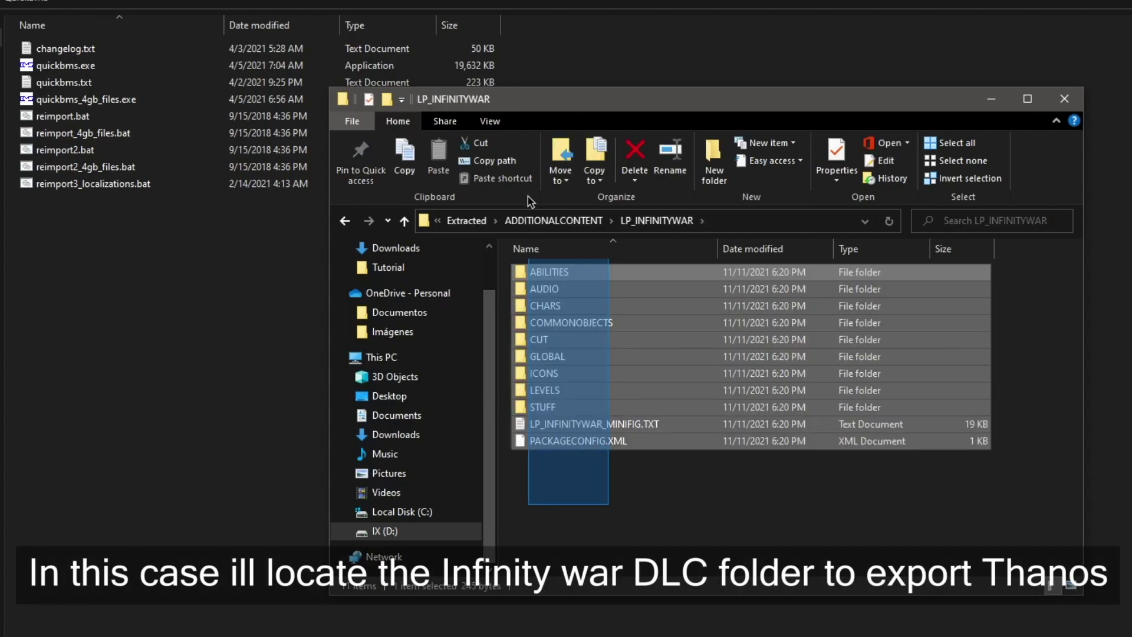
pyautogui.click(622, 486)
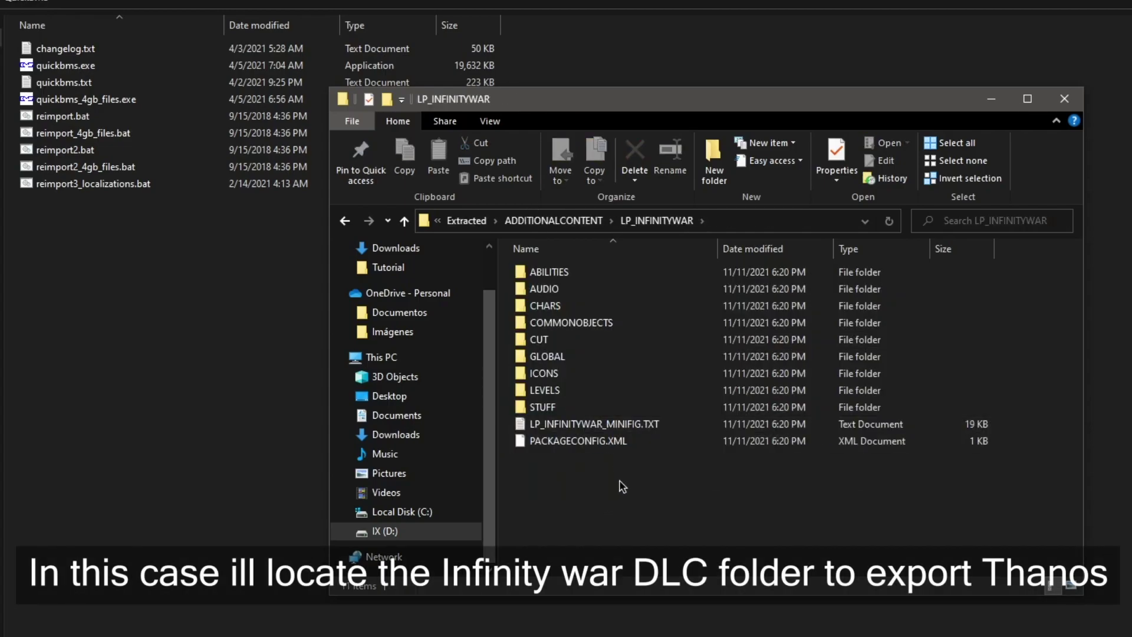
pyautogui.doubleClick(568, 316)
pyautogui.hotkey('alt', 'Left')
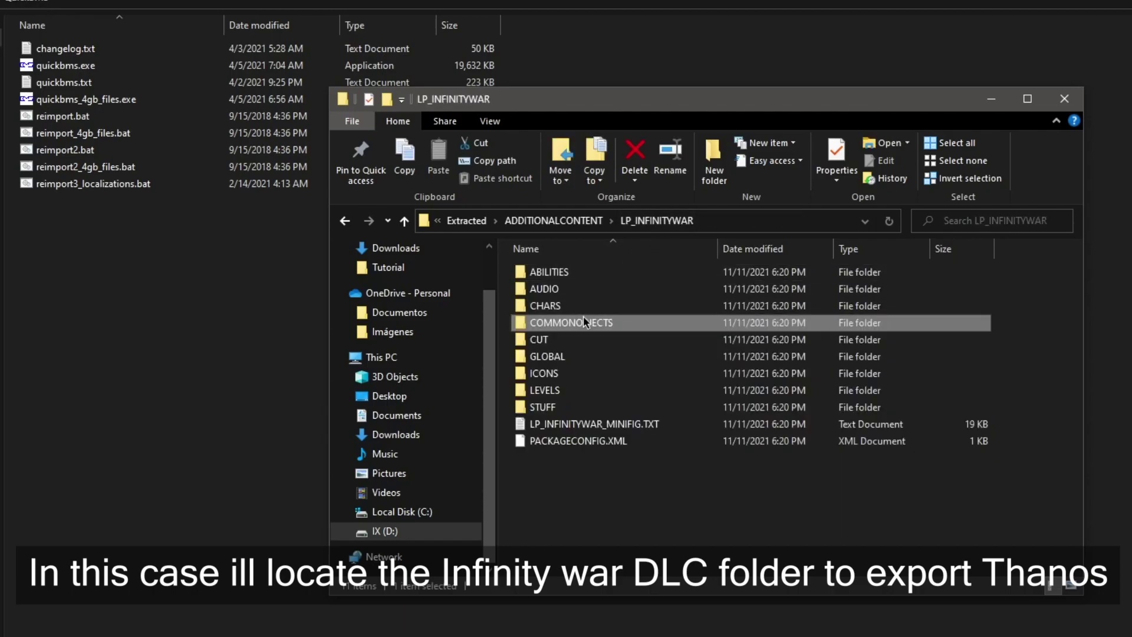
# - Open CHARS, BIGFIG and INFINITYWAR_THANOS, then select a file inside
pyautogui.doubleClick(582, 307)
pyautogui.doubleClick(600, 271)
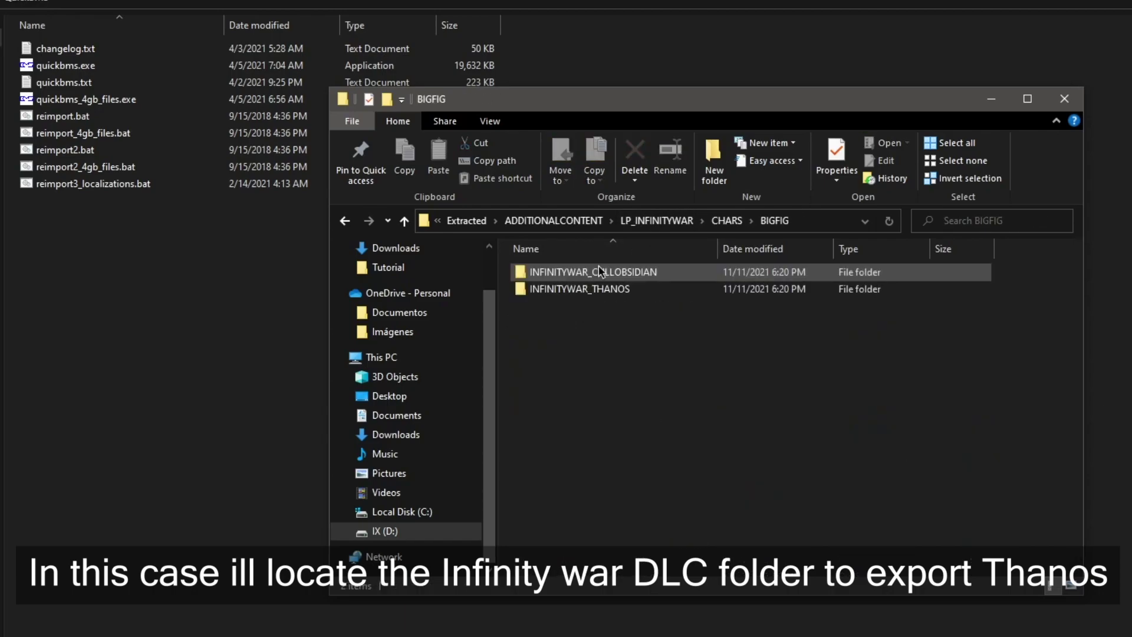
pyautogui.doubleClick(615, 292)
pyautogui.moveTo(1024, 265); pyautogui.dragTo(873, 593)
pyautogui.click(640, 469)
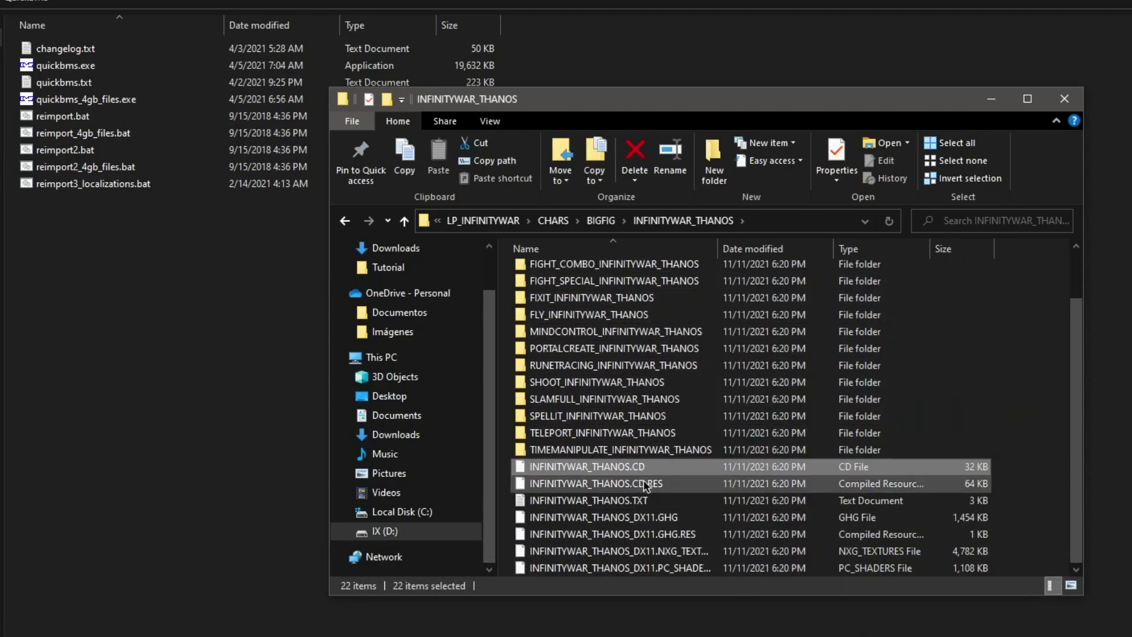
pyautogui.click(645, 501)
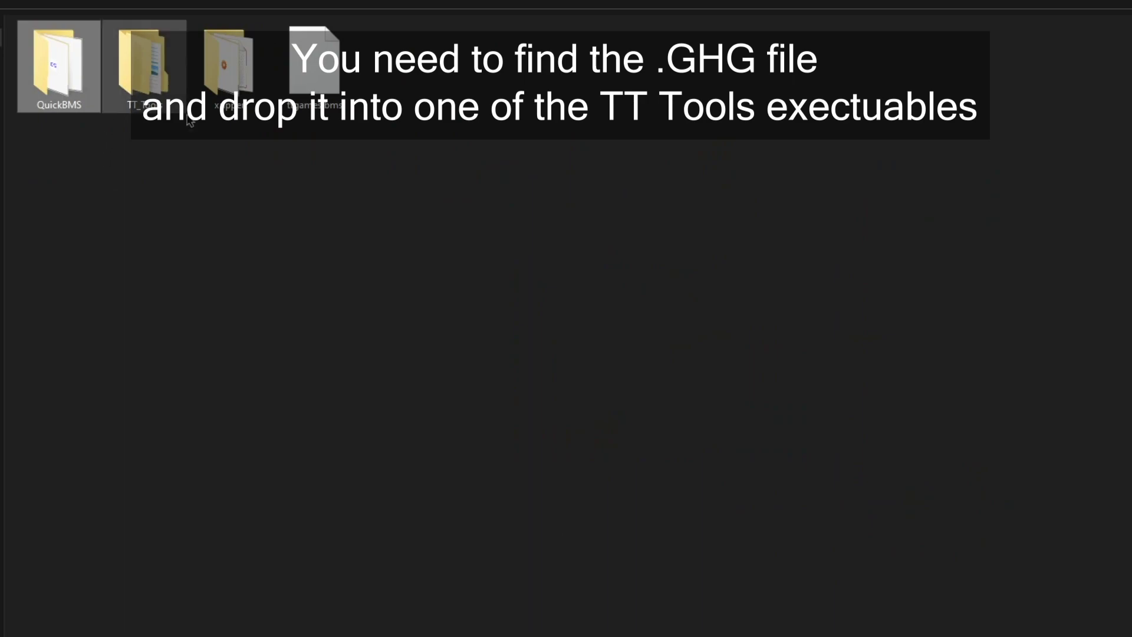
# - Drop INFINITYWAR_THANOS_DX11.GHG onto TT_Tools' ExtractDx11MESH.exe to produce .obj/.mtl meshes
pyautogui.doubleClick(170, 93)
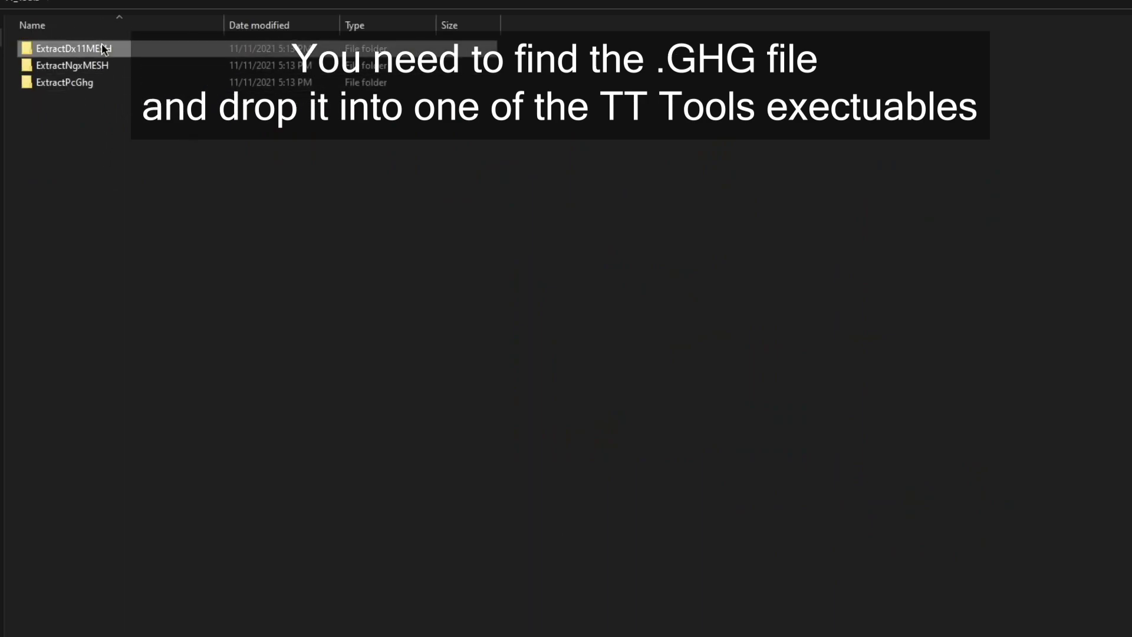
pyautogui.doubleClick(101, 49)
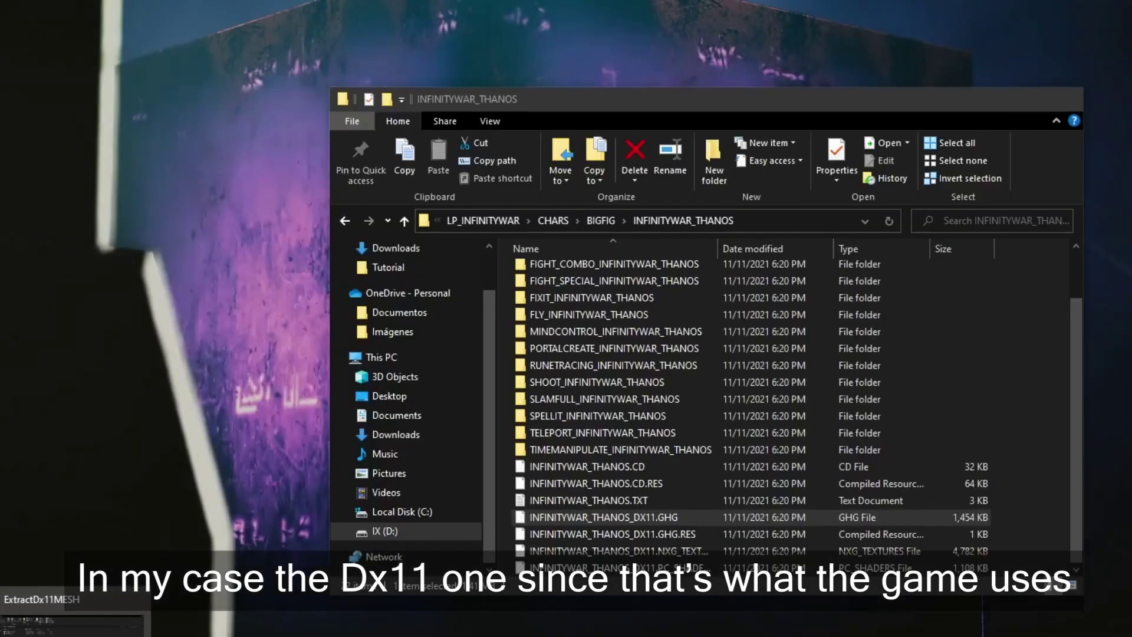
pyautogui.moveTo(283, 362); pyautogui.dragTo(94, 46)
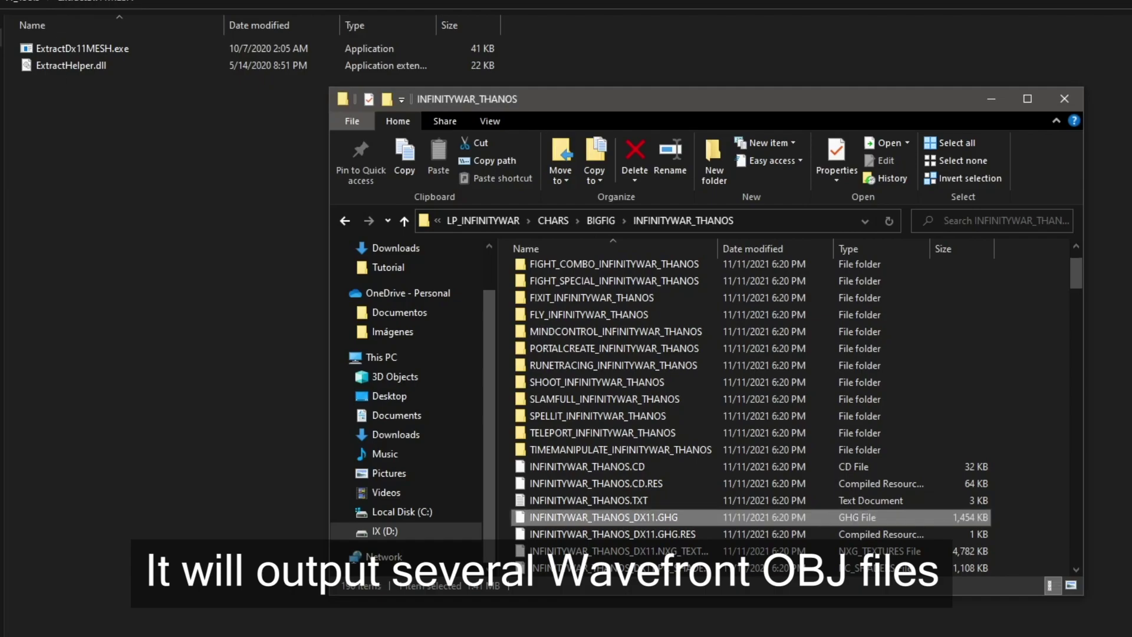
# - Widen the Thanos folder's name column to read the full file names
pyautogui.moveTo(1071, 275)
pyautogui.mouseDown()
pyautogui.moveTo(1072, 567)
pyautogui.moveTo(1074, 276)
pyautogui.mouseUp()
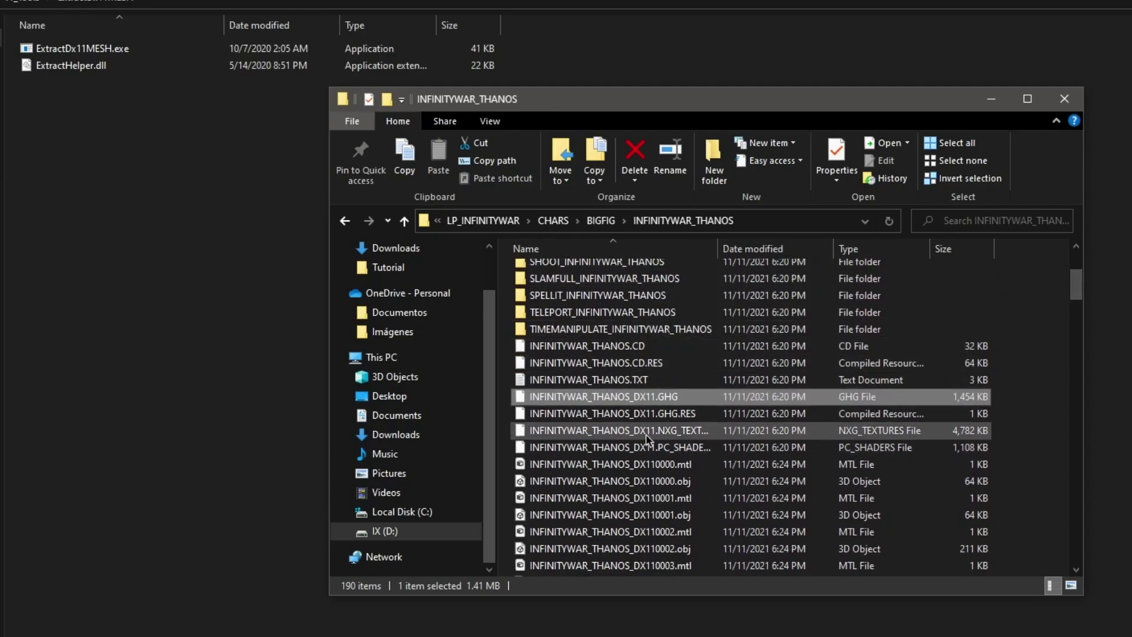
pyautogui.click(659, 446)
pyautogui.moveTo(717, 248); pyautogui.dragTo(791, 248)
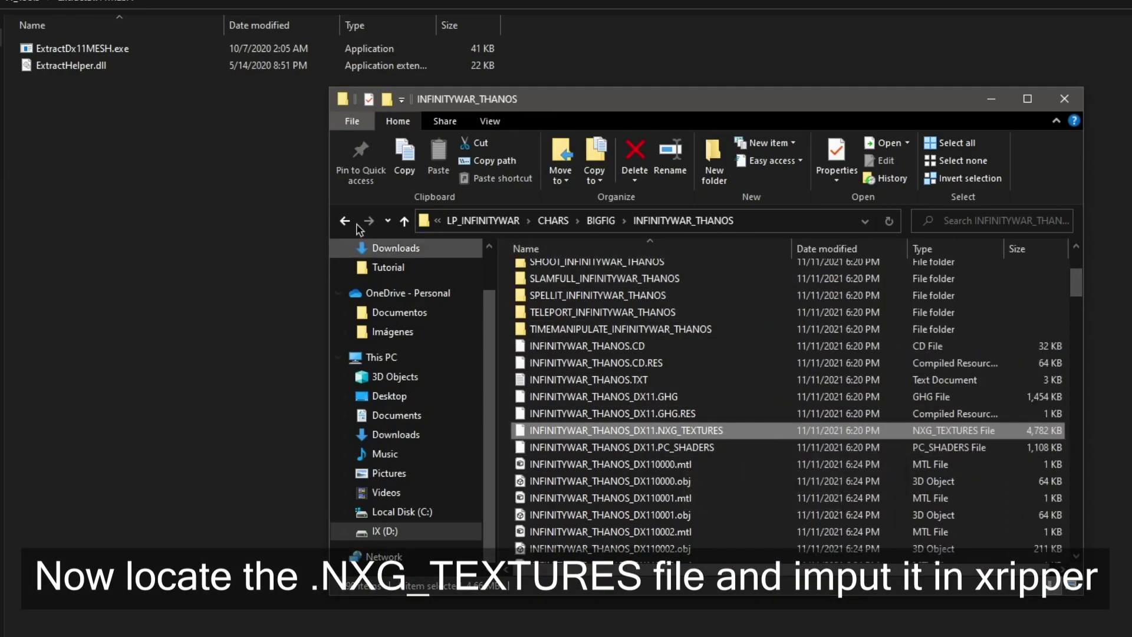
# - Launch X-Ripper and set the Thanos NXG_TEXTURES file as the scan source
pyautogui.click(32, 3)
pyautogui.doubleClick(230, 56)
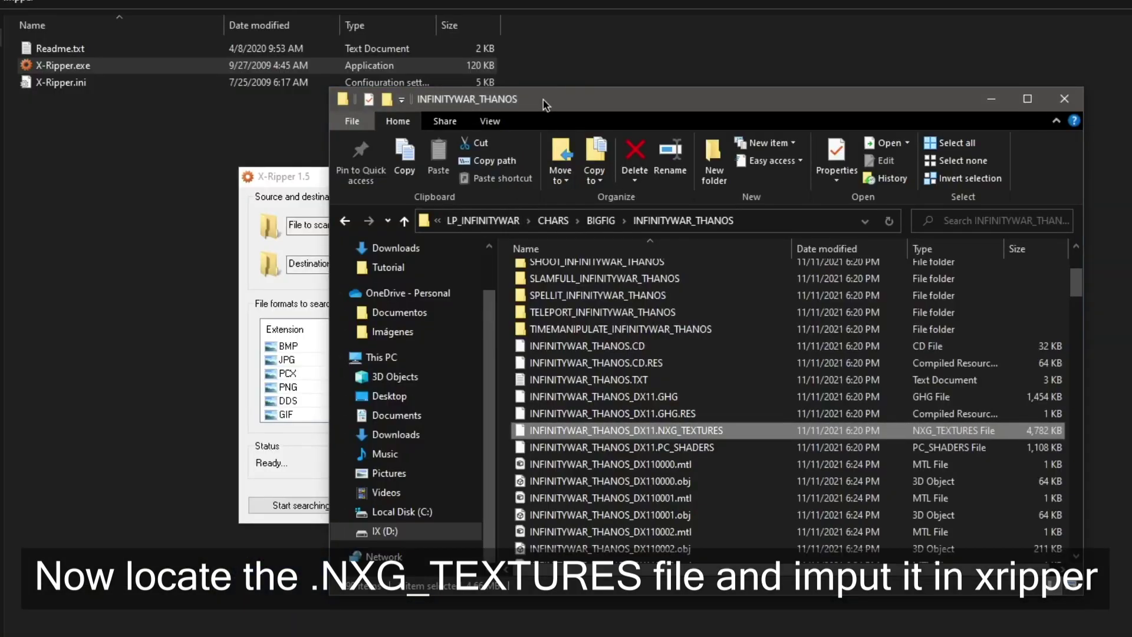
pyautogui.moveTo(543, 100); pyautogui.dragTo(963, 57)
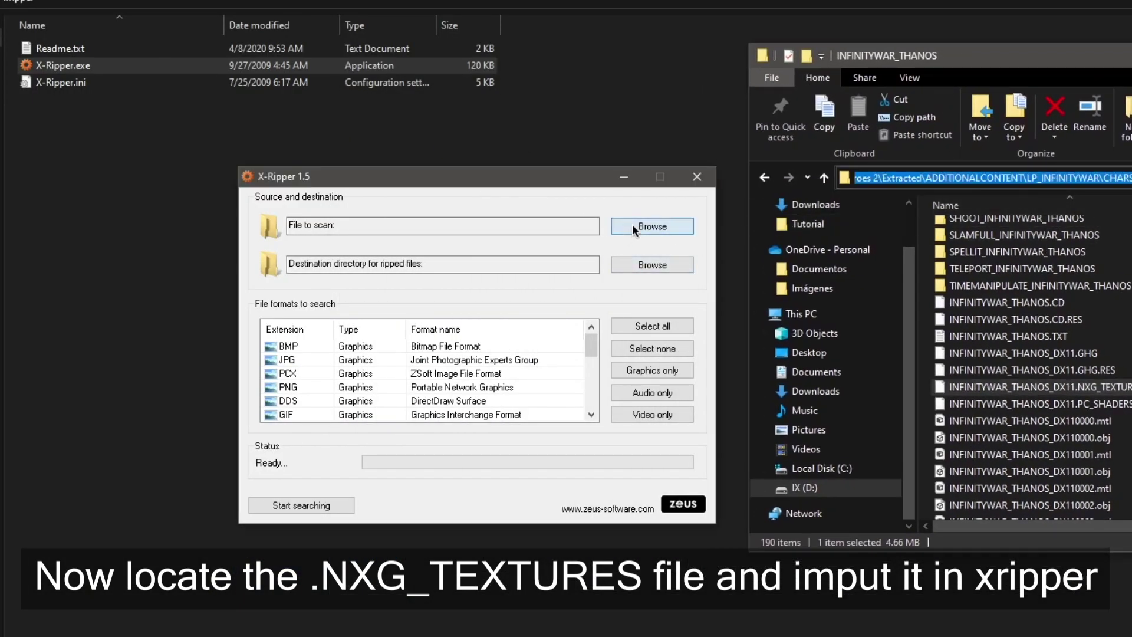
pyautogui.click(632, 227)
pyautogui.press('Return')
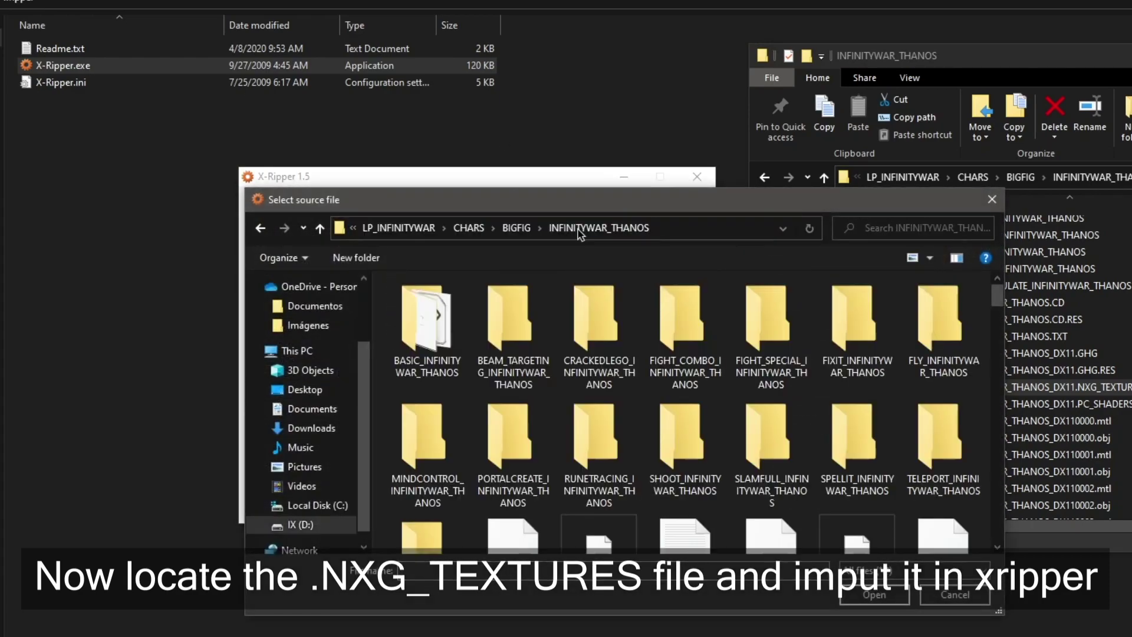
pyautogui.scroll(-2, 641, 326)
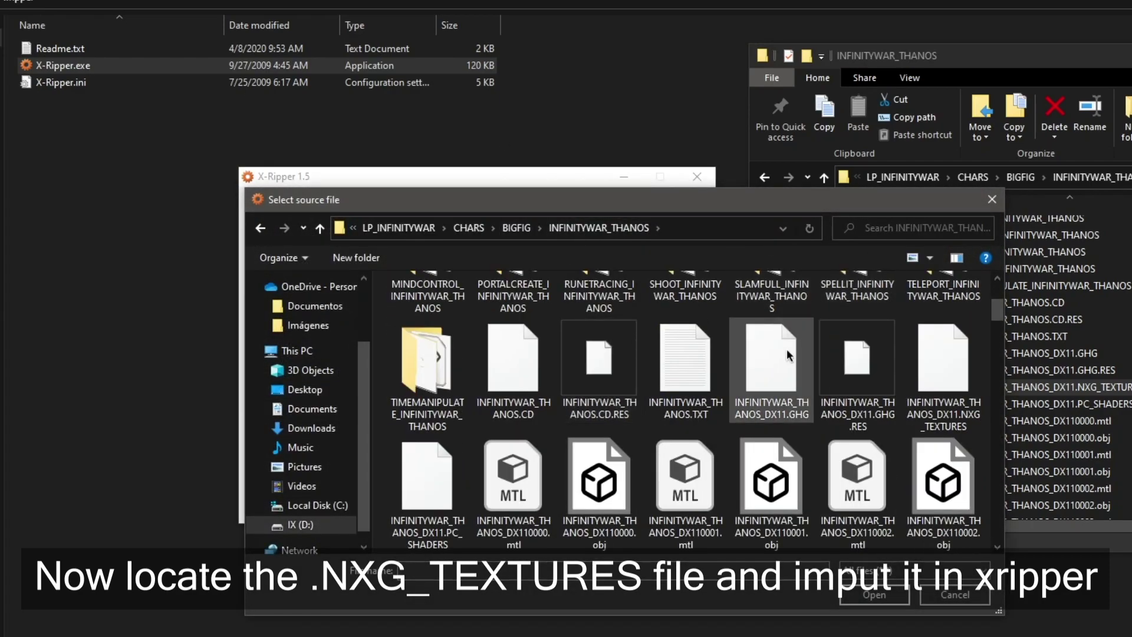
pyautogui.doubleClick(934, 411)
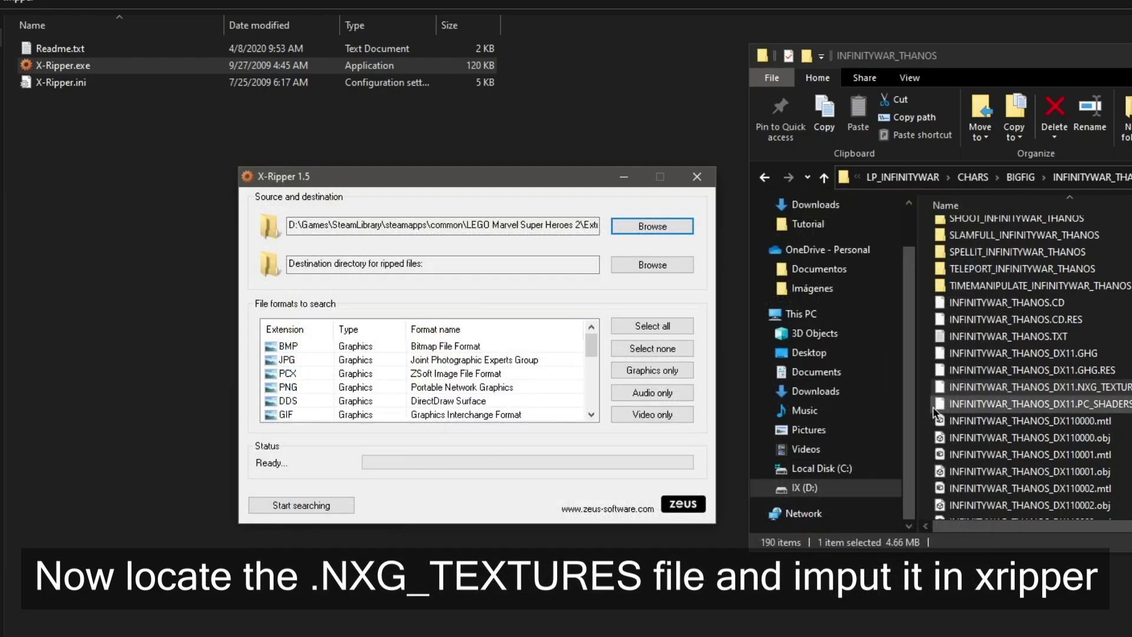
# - Set the INFINITYWAR_THANOS folder as X-Ripper's destination
pyautogui.click(669, 269)
pyautogui.scroll(1, 647, 351)
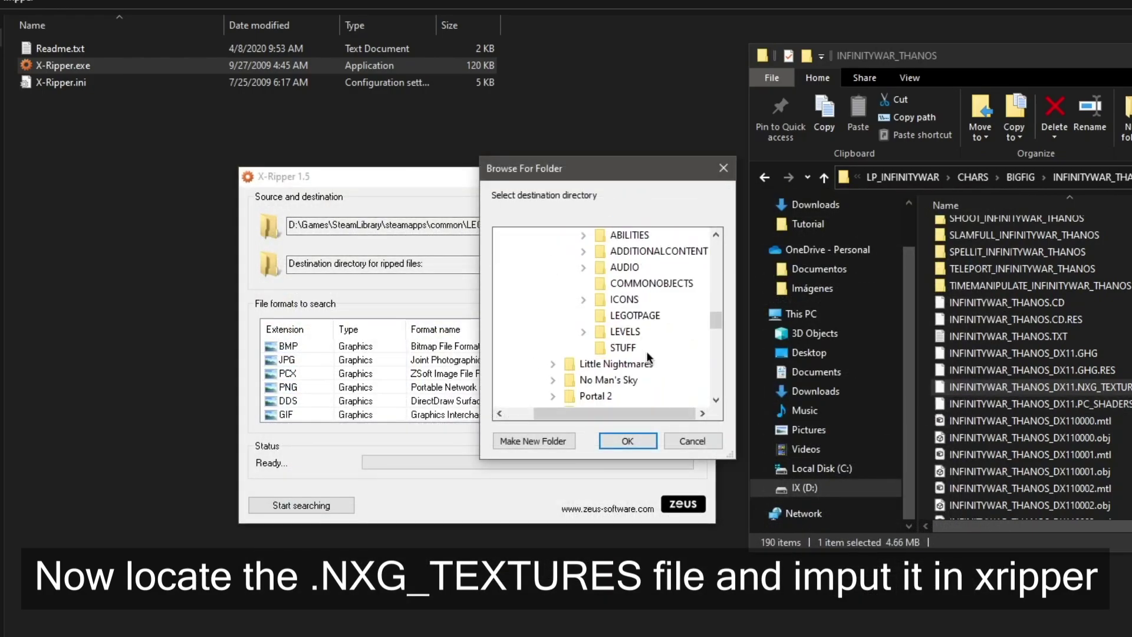
pyautogui.scroll(1, 647, 354)
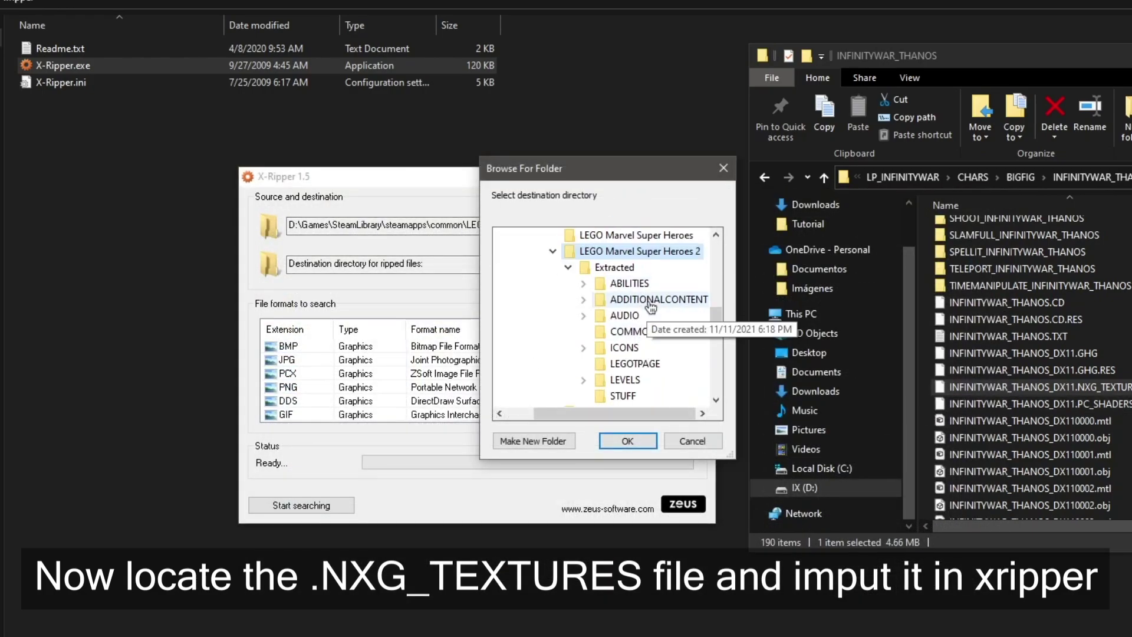
pyautogui.scroll(-1, 658, 354)
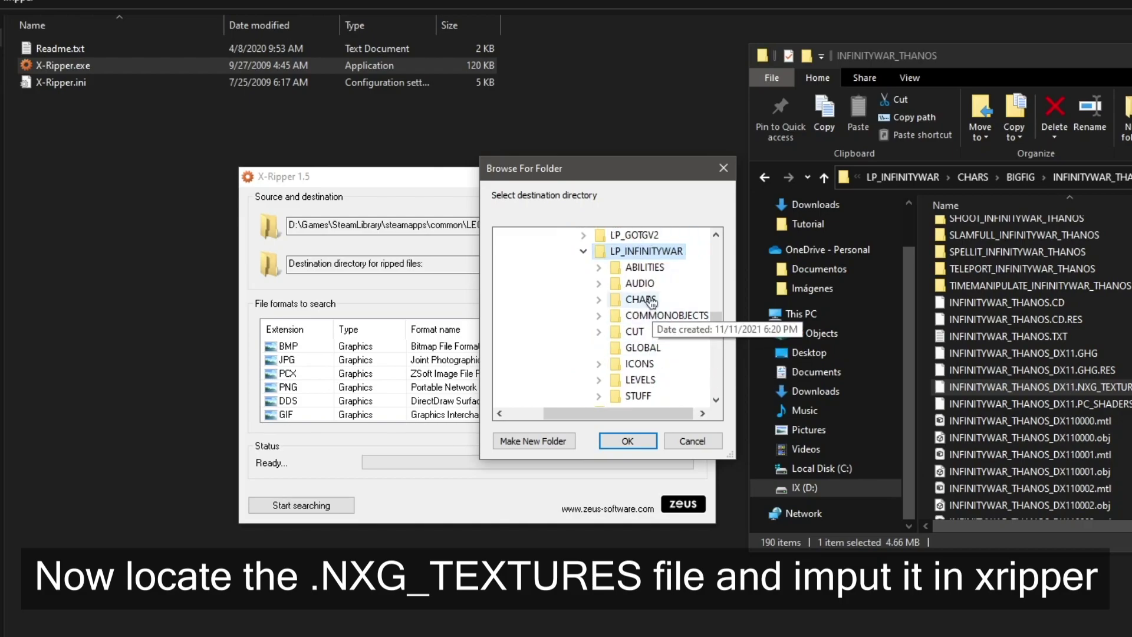
pyautogui.doubleClick(661, 258)
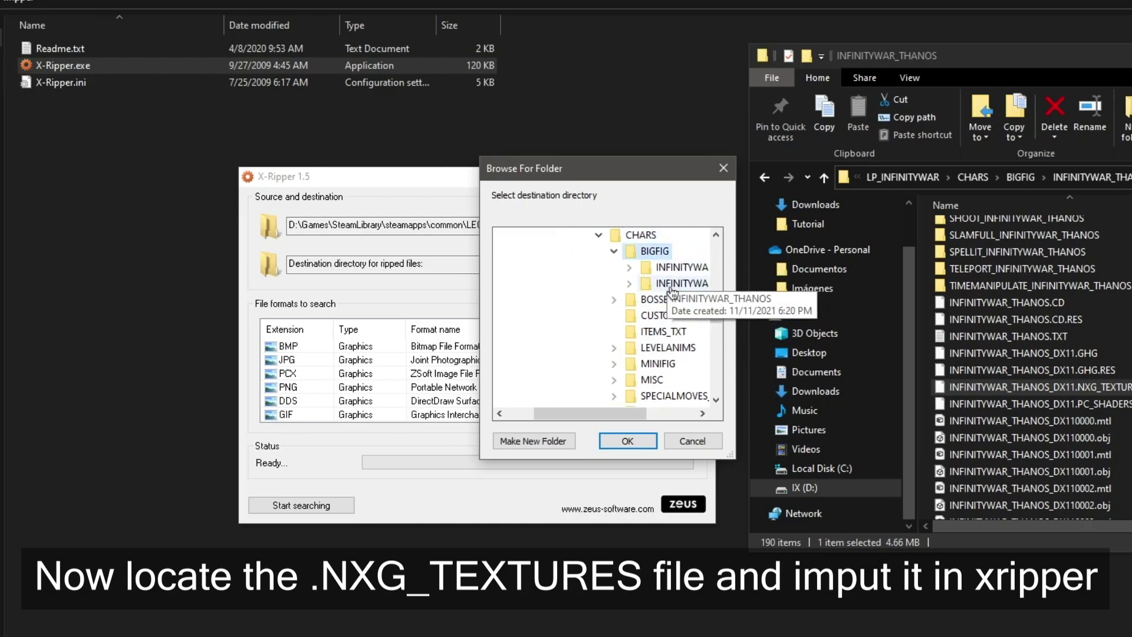
pyautogui.doubleClick(671, 284)
pyautogui.scroll(-3, 674, 300)
pyautogui.scroll(4, 673, 306)
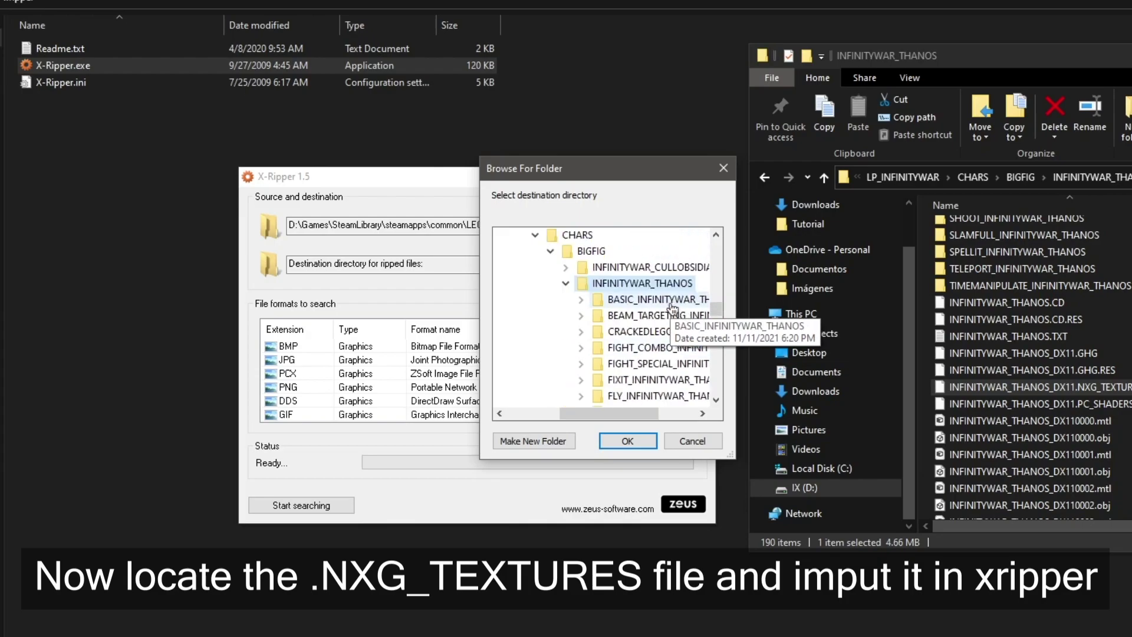
pyautogui.click(645, 448)
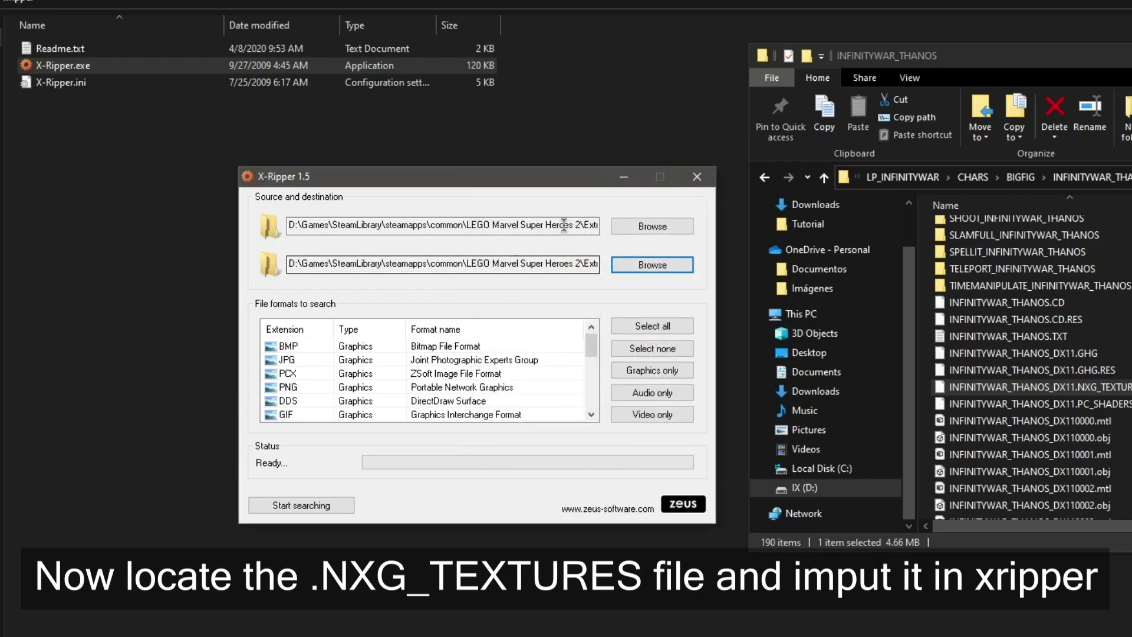
# - Rip all file formats, then select the resulting File0001–File0007.dds in the Thanos folder
pyautogui.click(665, 330)
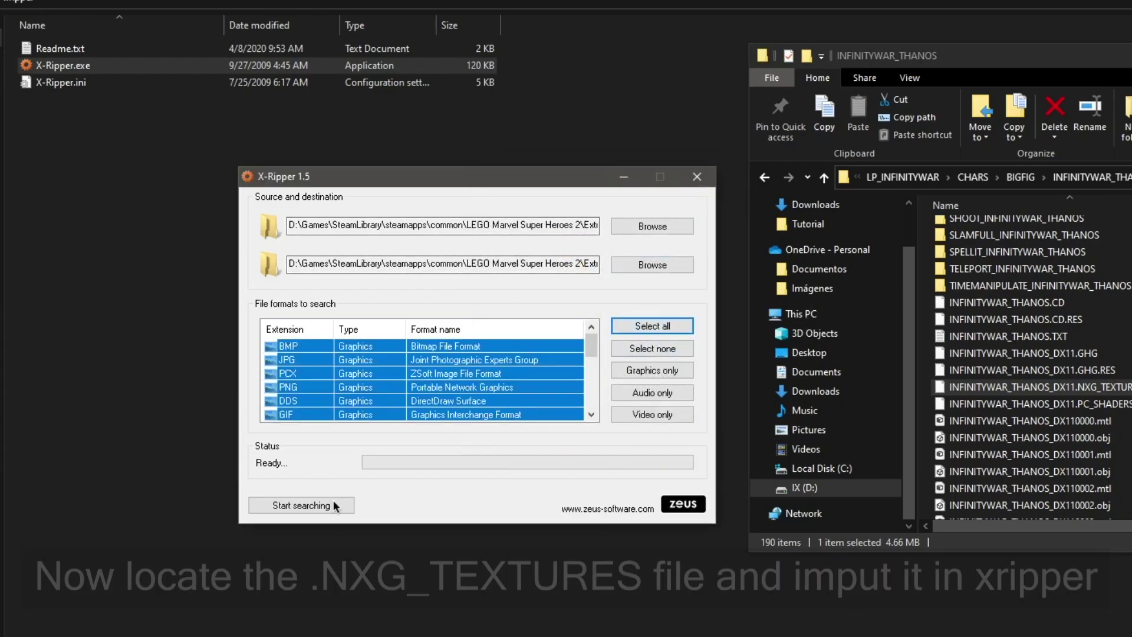
pyautogui.moveTo(601, 261); pyautogui.dragTo(472, 278)
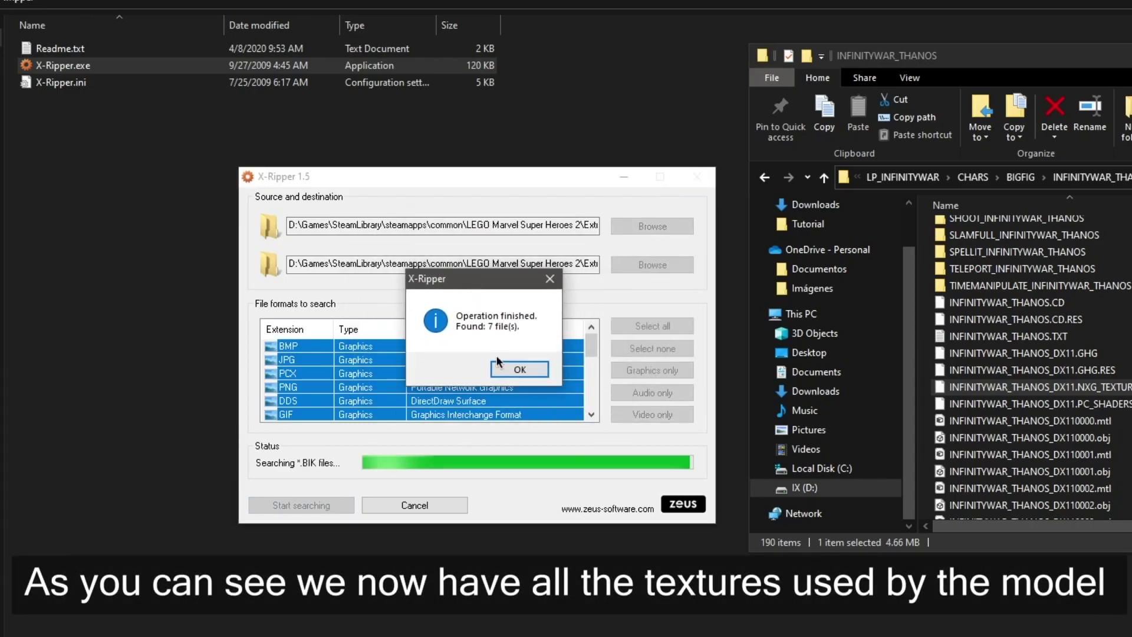
pyautogui.click(518, 366)
pyautogui.moveTo(943, 56); pyautogui.dragTo(560, 48)
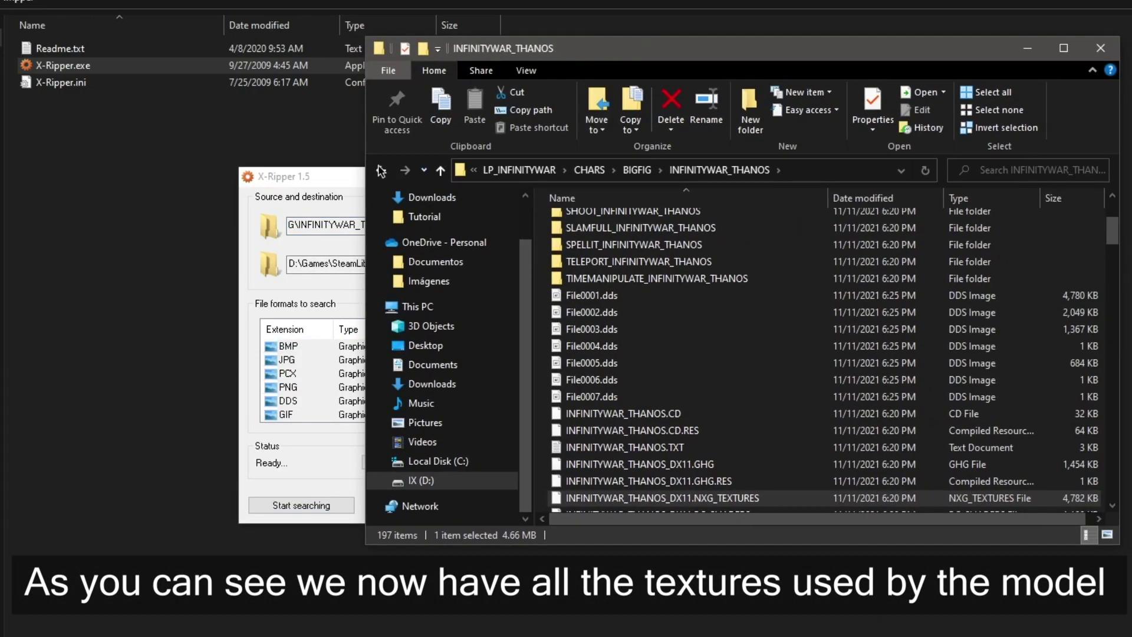
pyautogui.click(324, 180)
pyautogui.click(662, 268)
pyautogui.click(591, 295)
pyautogui.keyDown('shift'); pyautogui.click(605, 397); pyautogui.keyUp('shift')
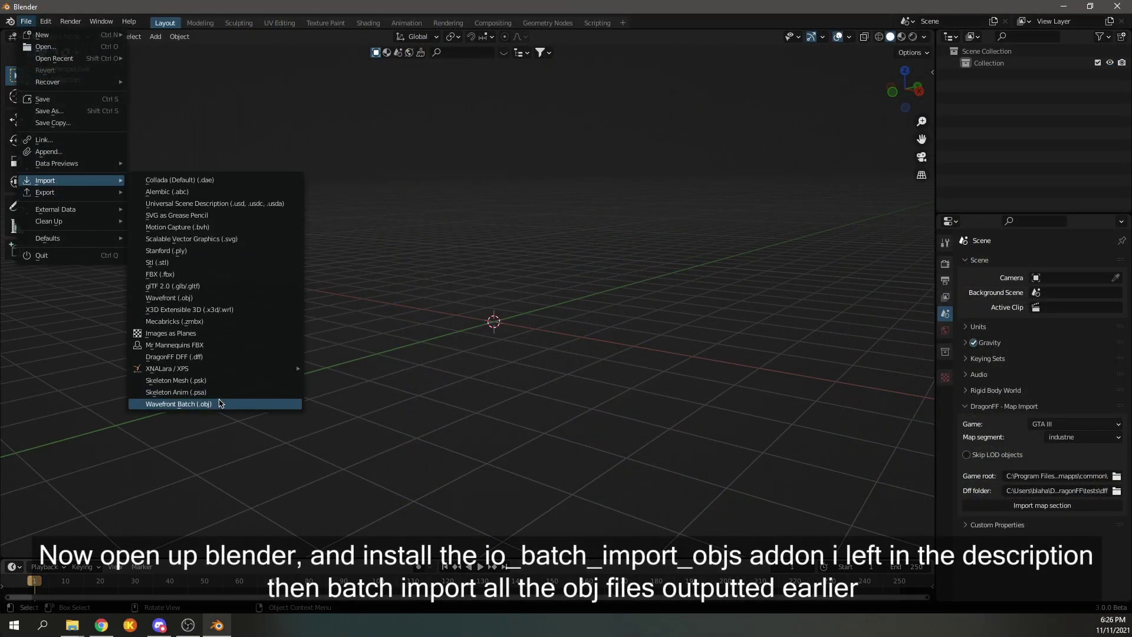
# - Batch-import every .obj file from the INFINITYWAR_THANOS folder with the Wavefront Batch importer
pyautogui.click(222, 404)
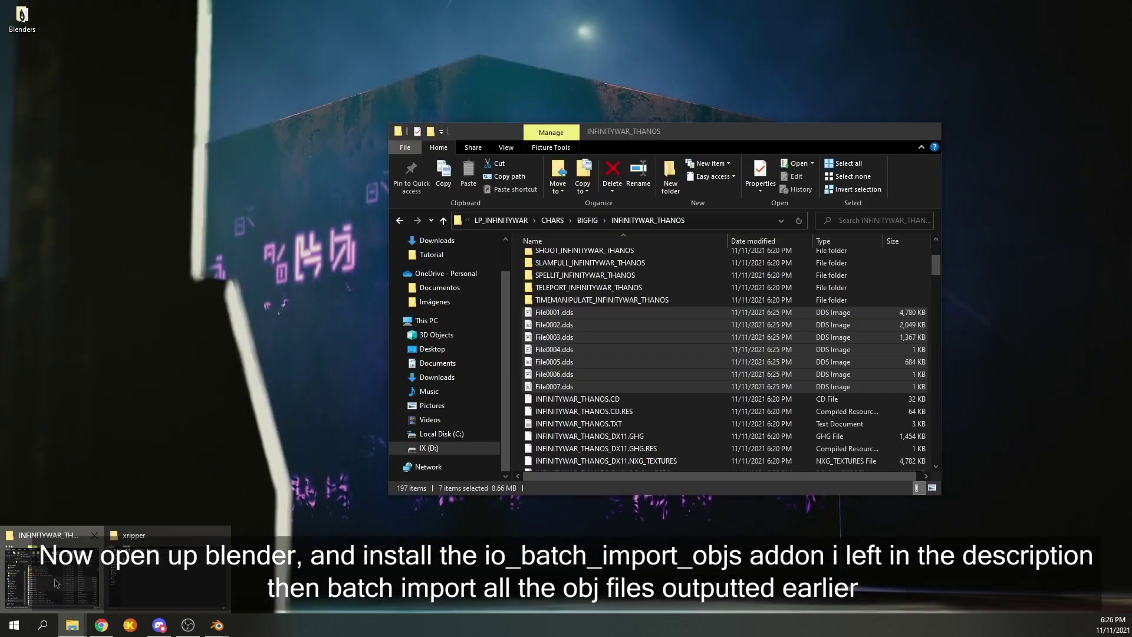
pyautogui.click(112, 566)
pyautogui.click(717, 219)
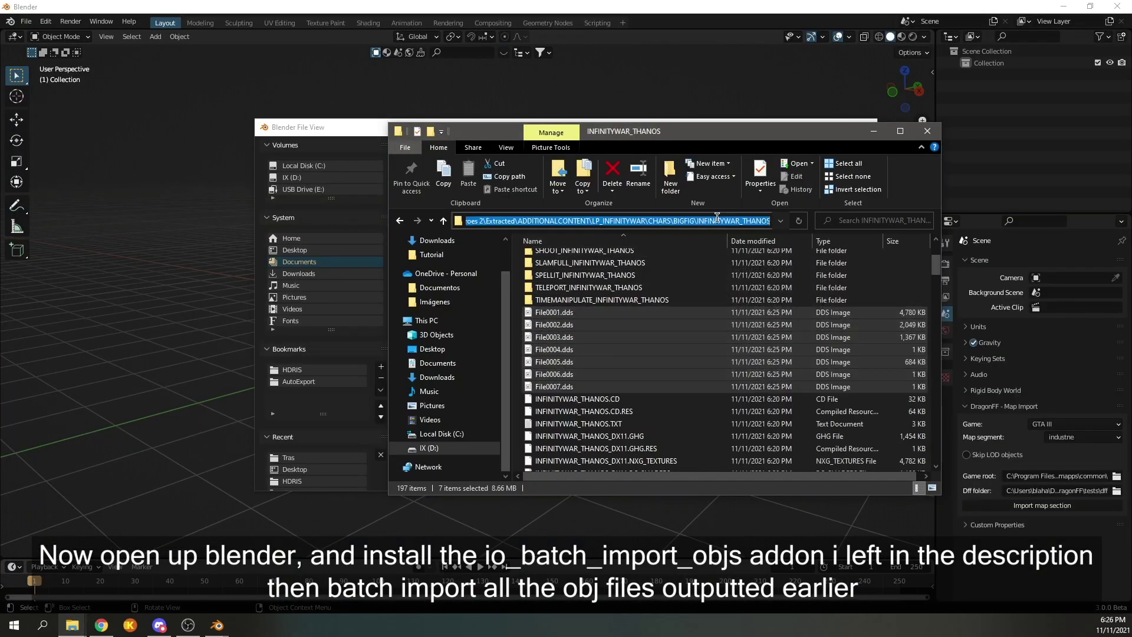
pyautogui.click(347, 140)
pyautogui.press('Return')
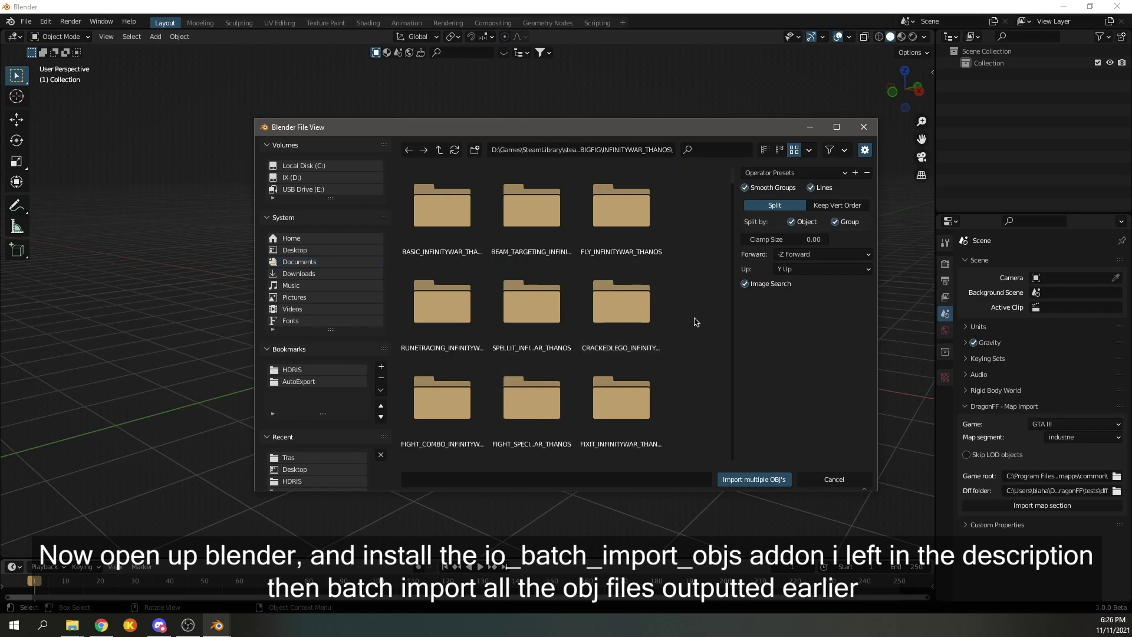
pyautogui.scroll(-4, 690, 321)
pyautogui.scroll(-4, 690, 322)
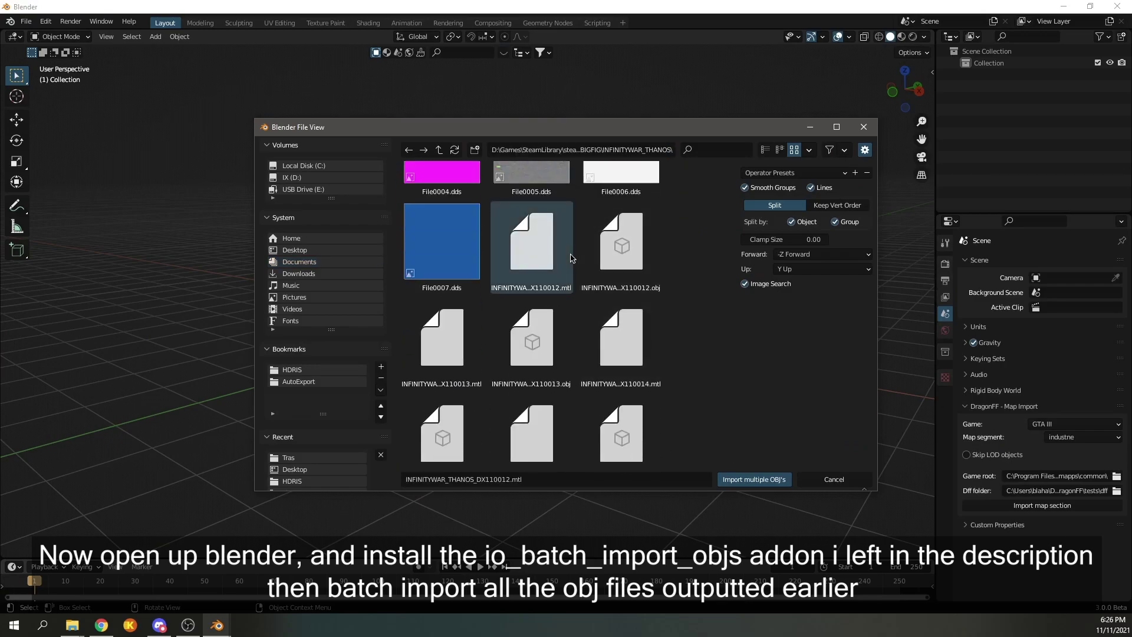
pyautogui.press('a')
pyautogui.click(760, 479)
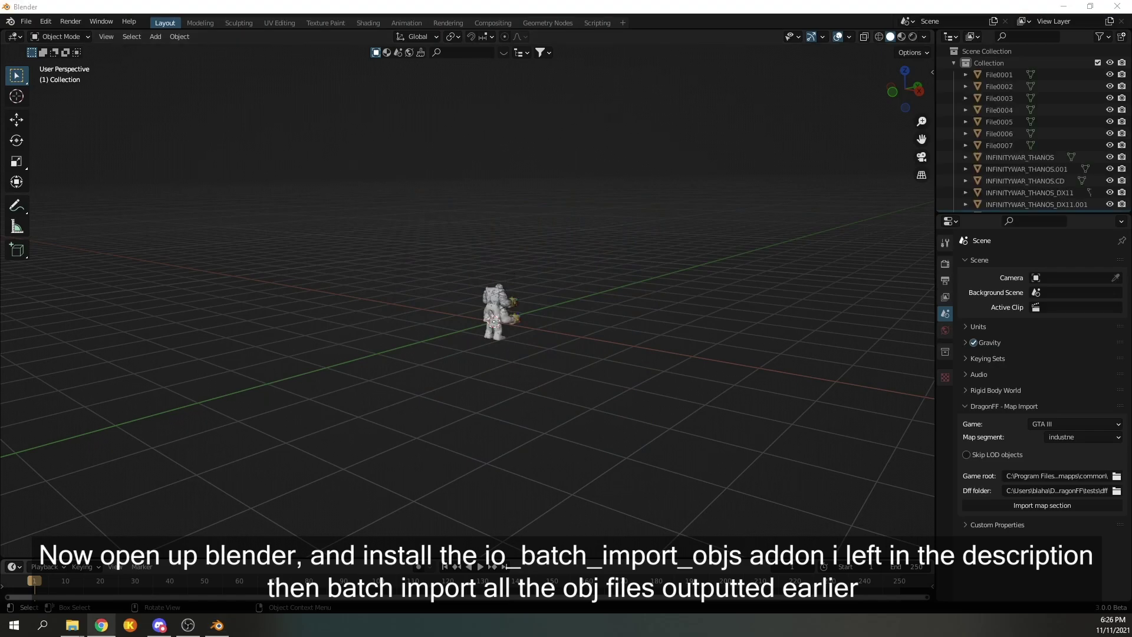
# - Move aside and delete the duplicate Thanos copy
pyautogui.scroll(5, 495, 313)
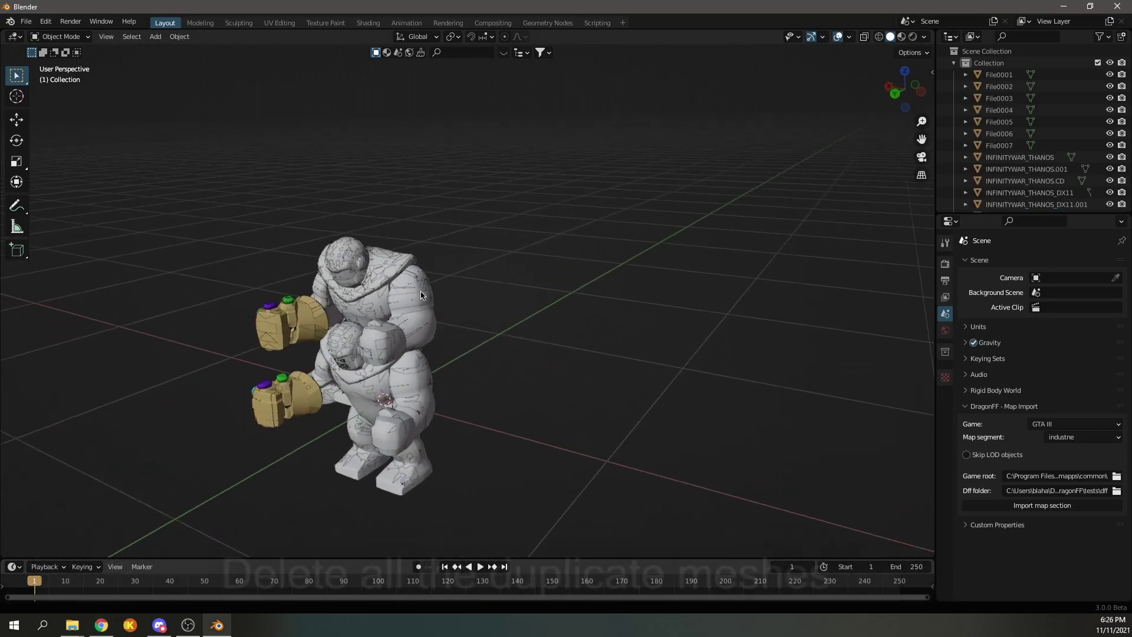
pyautogui.moveTo(496, 313)
pyautogui.mouseDown(button='middle')
pyautogui.moveTo(540, 237)
pyautogui.moveTo(688, 84)
pyautogui.mouseUp(button='middle')
pyautogui.click(620, 195)
pyautogui.press('g')
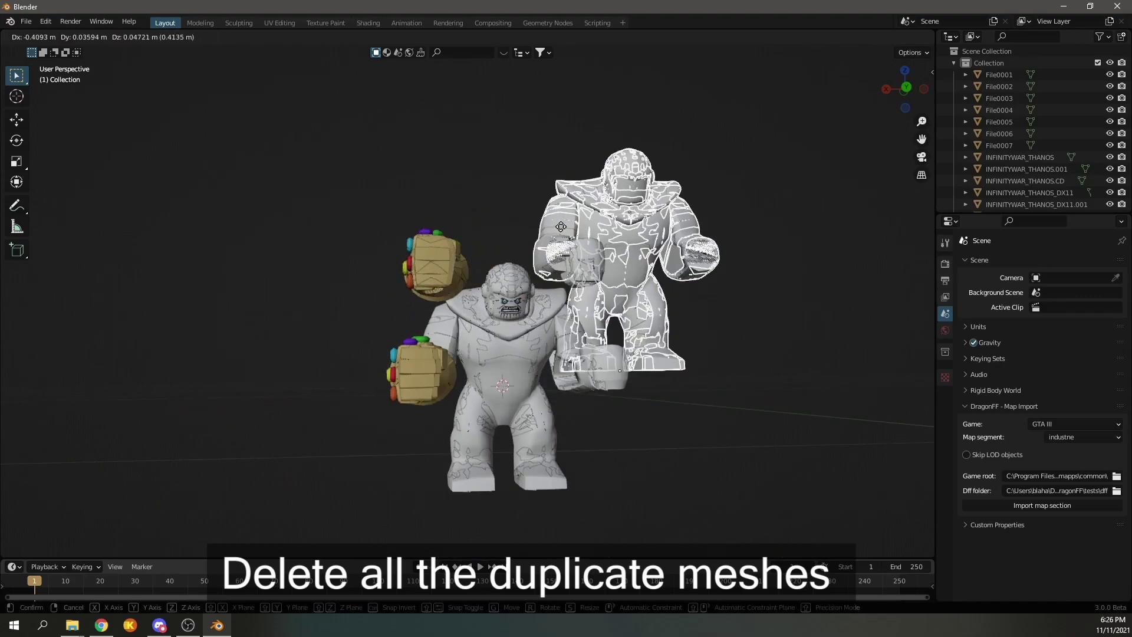
pyautogui.click(510, 248)
pyautogui.press('Delete')
pyautogui.scroll(2, 527, 265)
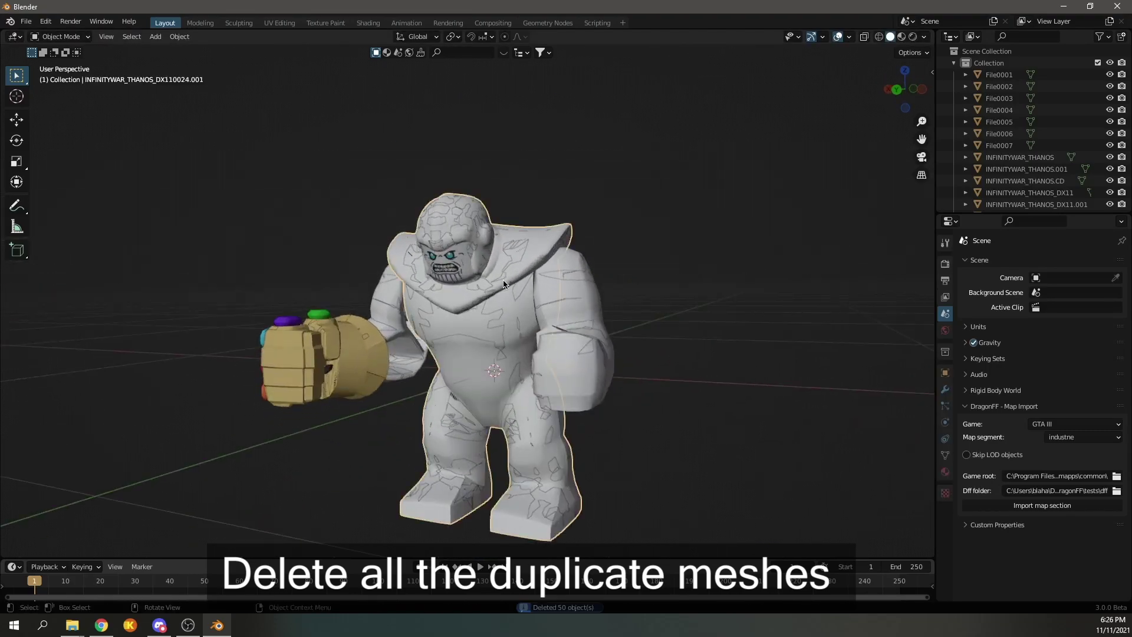
pyautogui.scroll(2, 526, 266)
pyautogui.scroll(2, 526, 267)
pyautogui.hotkey('ctrl', 'z')
pyautogui.hotkey('ctrl', 'shift', 'z')
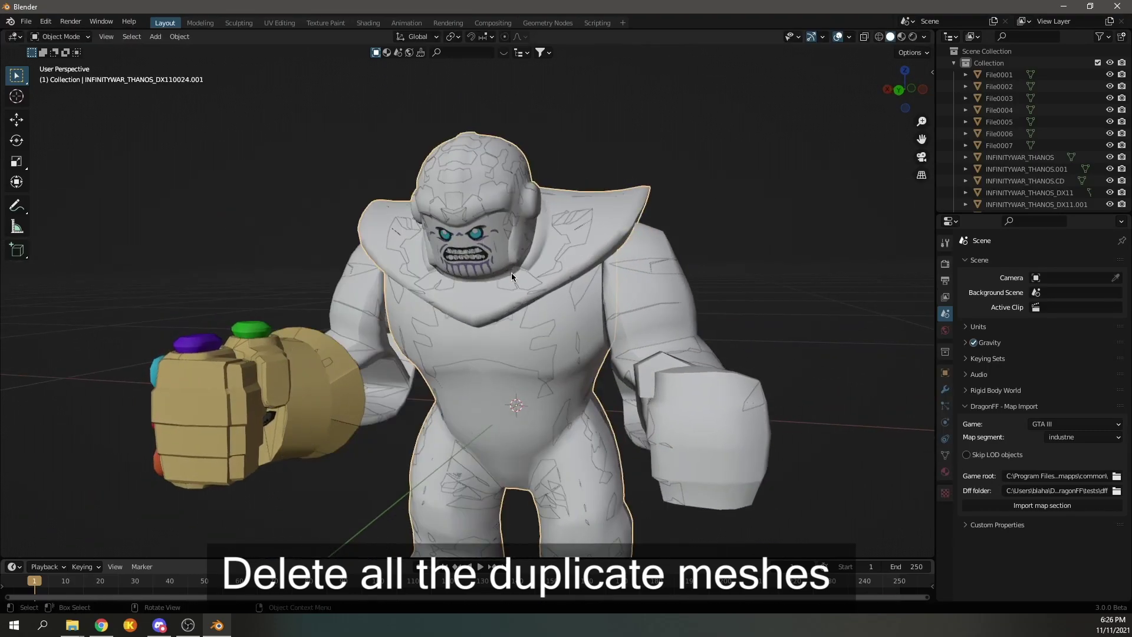
pyautogui.hotkey('ctrl', 'z')
pyautogui.hotkey('ctrl', 'shift', 'z')
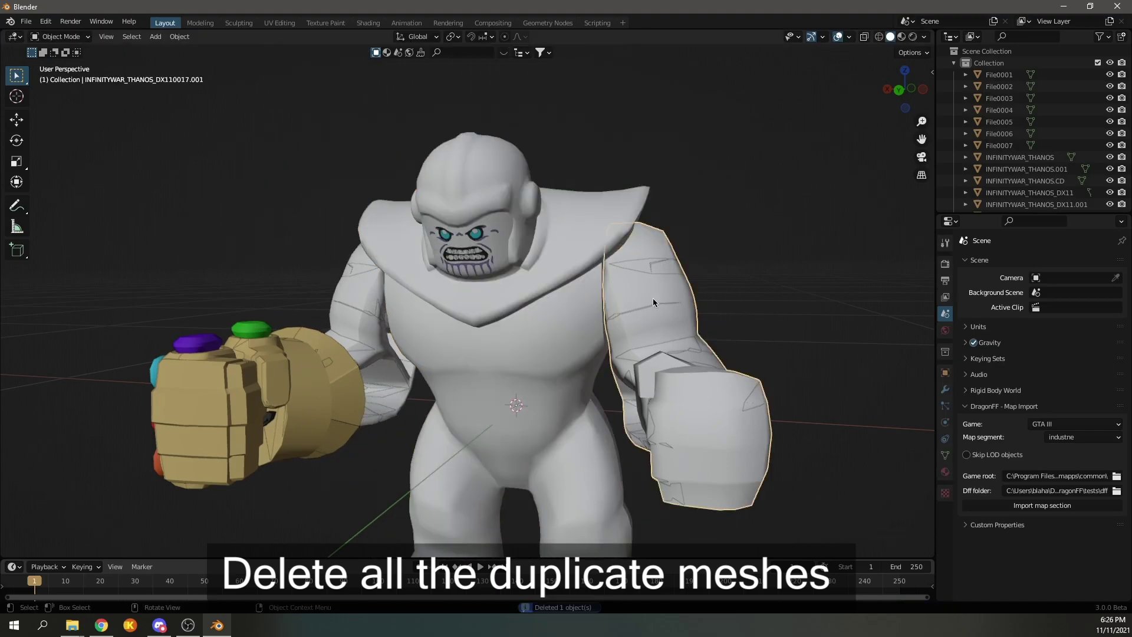
# - Move aside and delete the extra right arm mesh
pyautogui.click(708, 400)
pyautogui.moveTo(708, 401); pyautogui.dragTo(648, 330, button='middle')
pyautogui.press('g')
pyautogui.click(697, 277)
pyautogui.press('Delete')
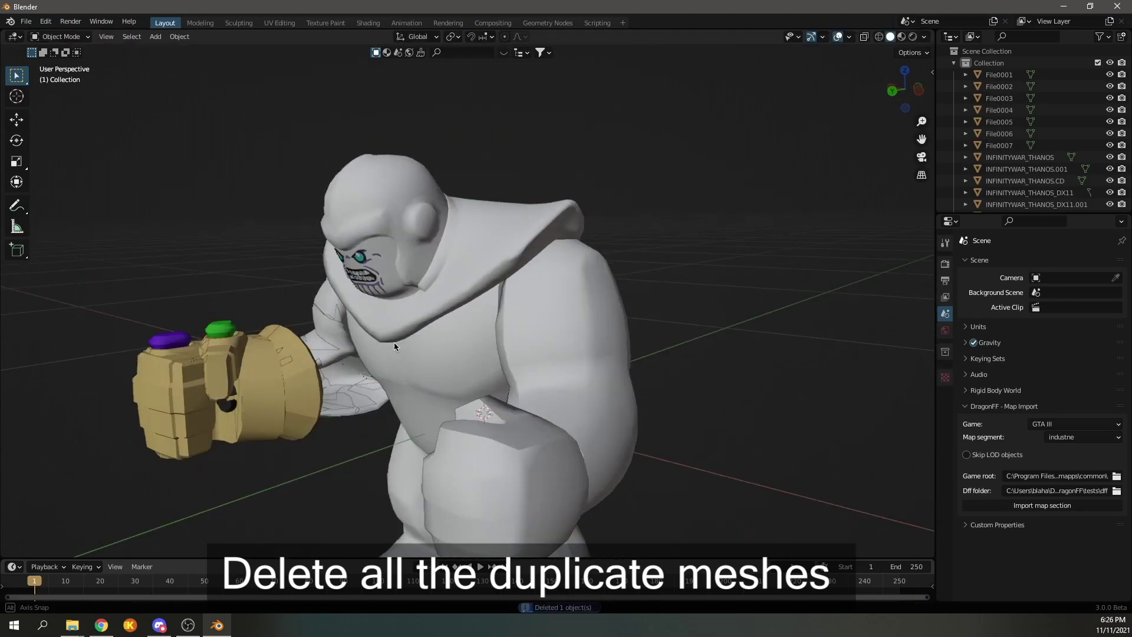
pyautogui.moveTo(697, 277)
pyautogui.mouseDown(button='middle')
pyautogui.moveTo(530, 294)
pyautogui.moveTo(413, 354)
pyautogui.mouseUp(button='middle')
# - Check the gauntlet gem, teeth and face decal meshes, then orbit to a front view
pyautogui.click(378, 399)
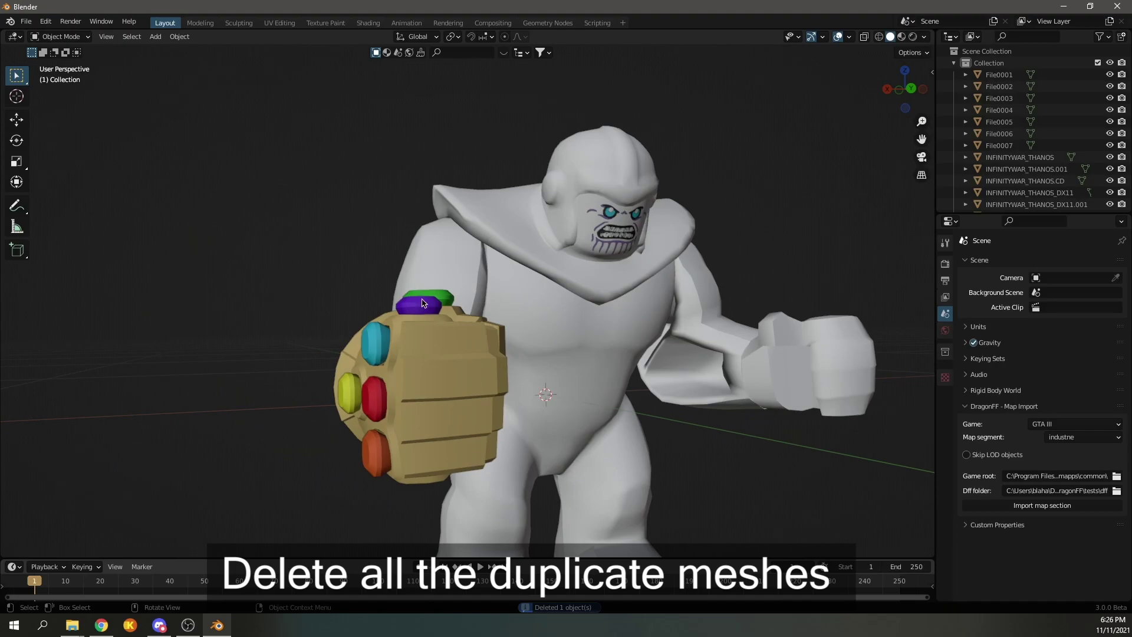
pyautogui.rightClick(239, 382)
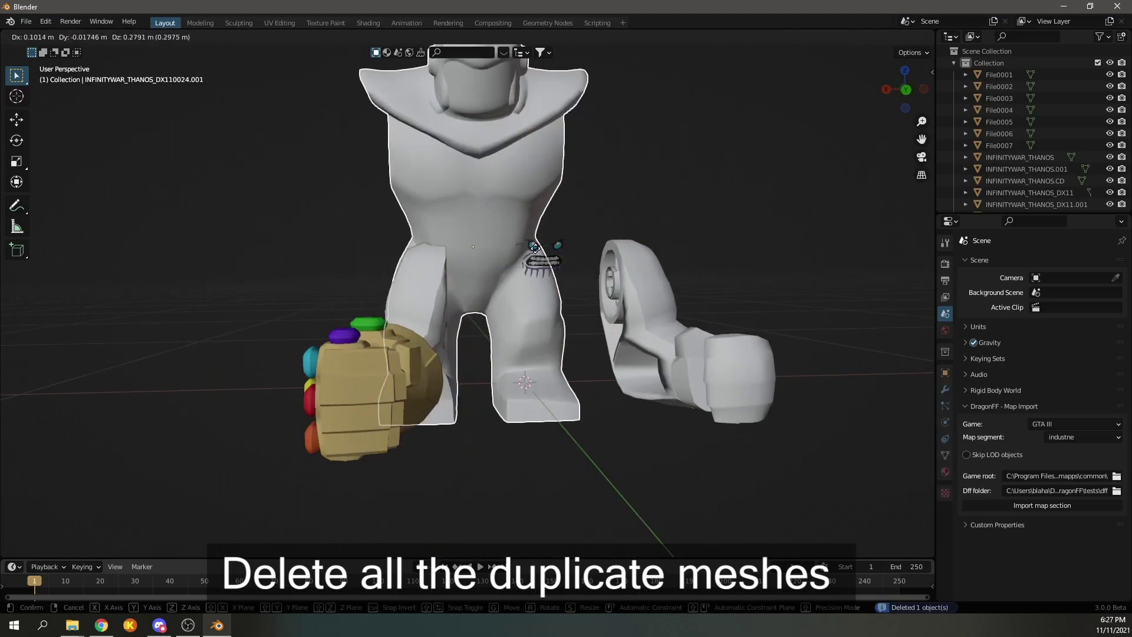
pyautogui.scroll(5, 535, 264)
pyautogui.click(472, 280)
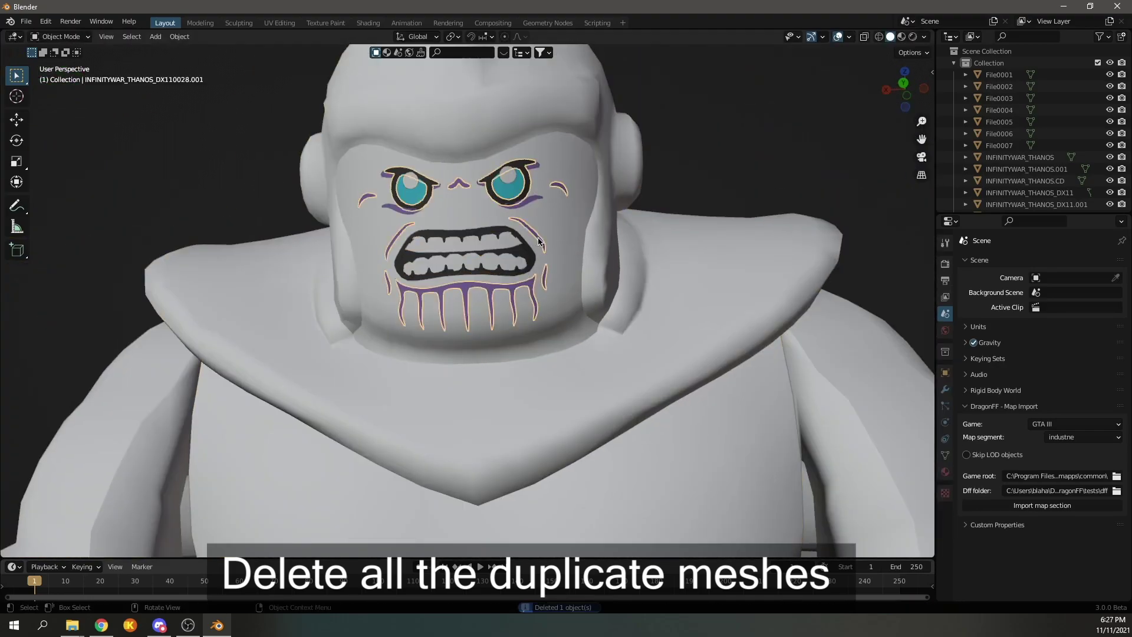
pyautogui.press('g')
pyautogui.click(677, 257)
pyautogui.click(519, 207)
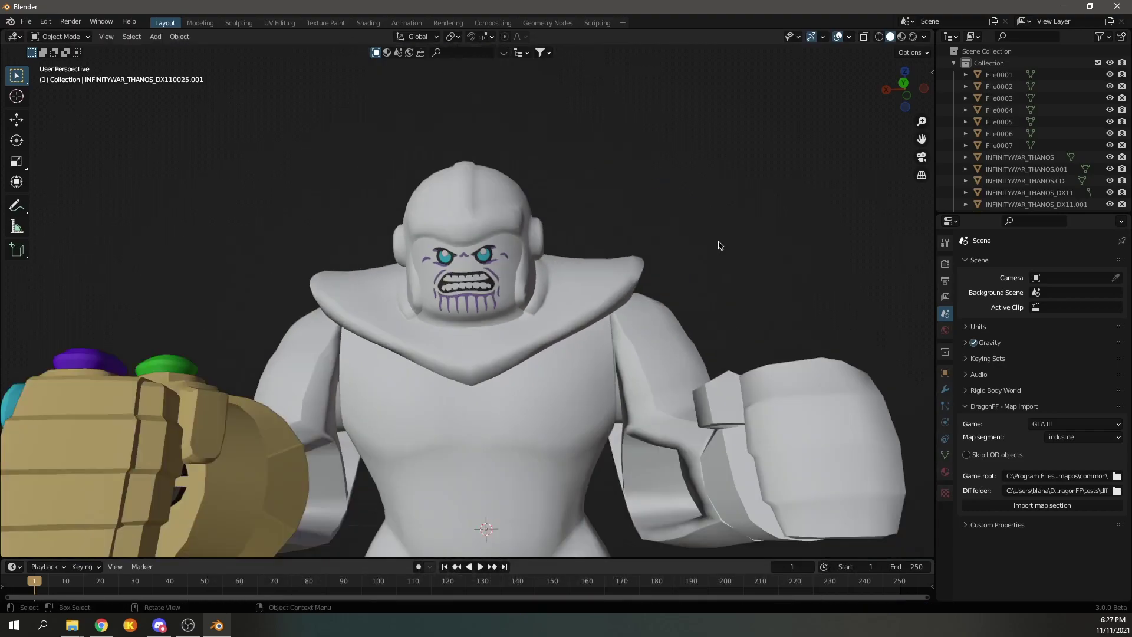
pyautogui.scroll(-6, 596, 202)
pyautogui.moveTo(596, 203); pyautogui.dragTo(609, 232, button='middle')
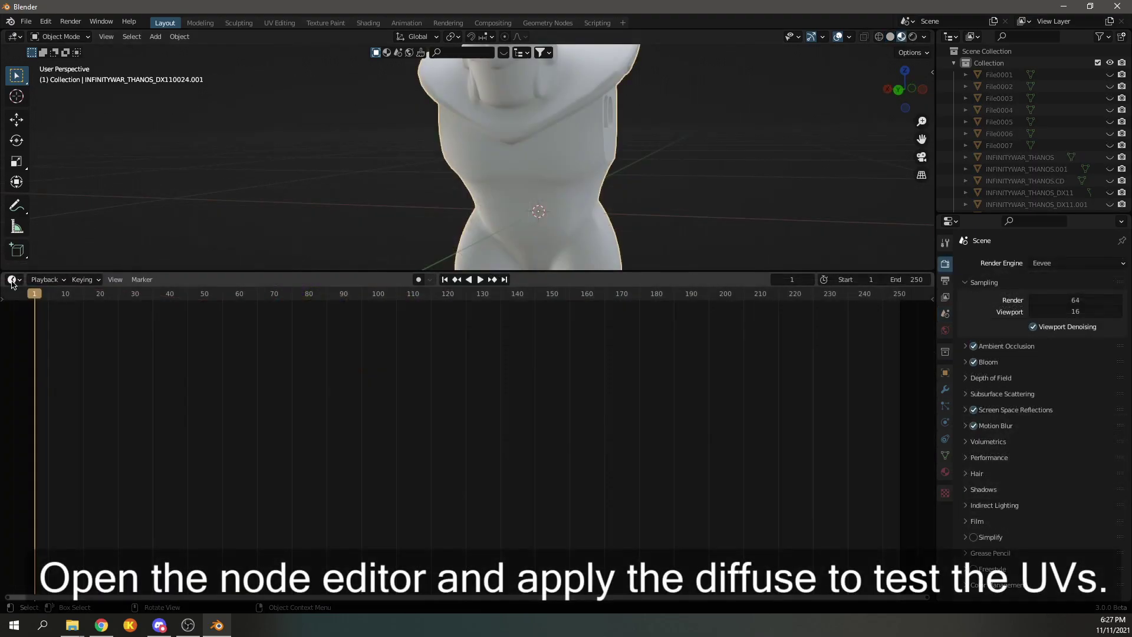
# - Turn the timeline into a Shader Editor and add an Image Texture node
pyautogui.click(12, 279)
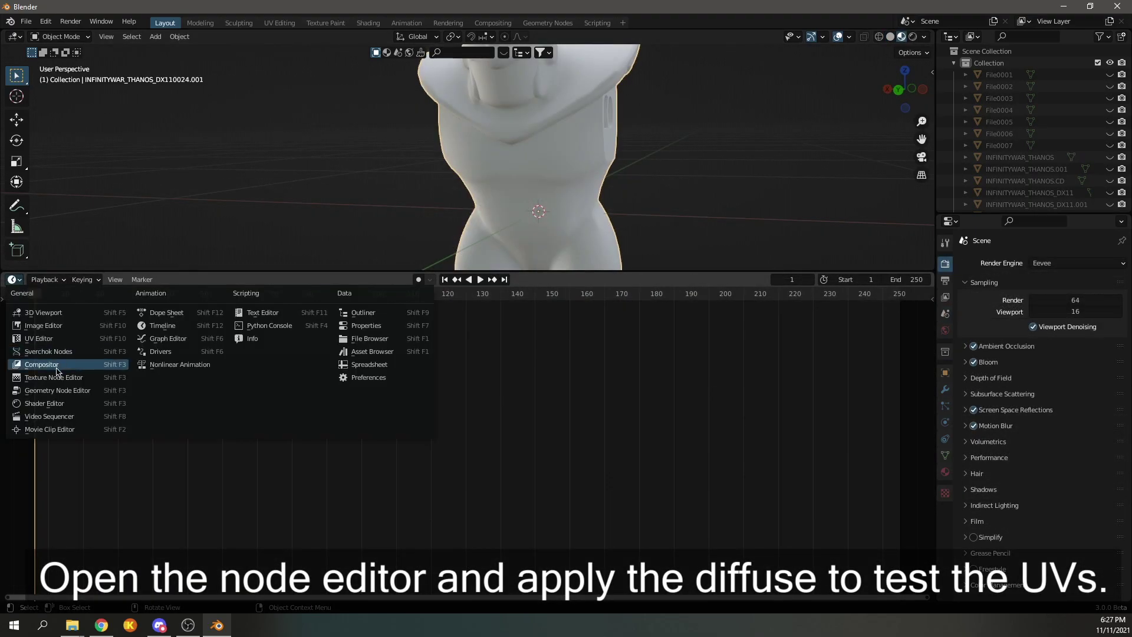
pyautogui.click(58, 404)
pyautogui.scroll(3, 472, 442)
pyautogui.scroll(2, 590, 442)
pyautogui.click(72, 625)
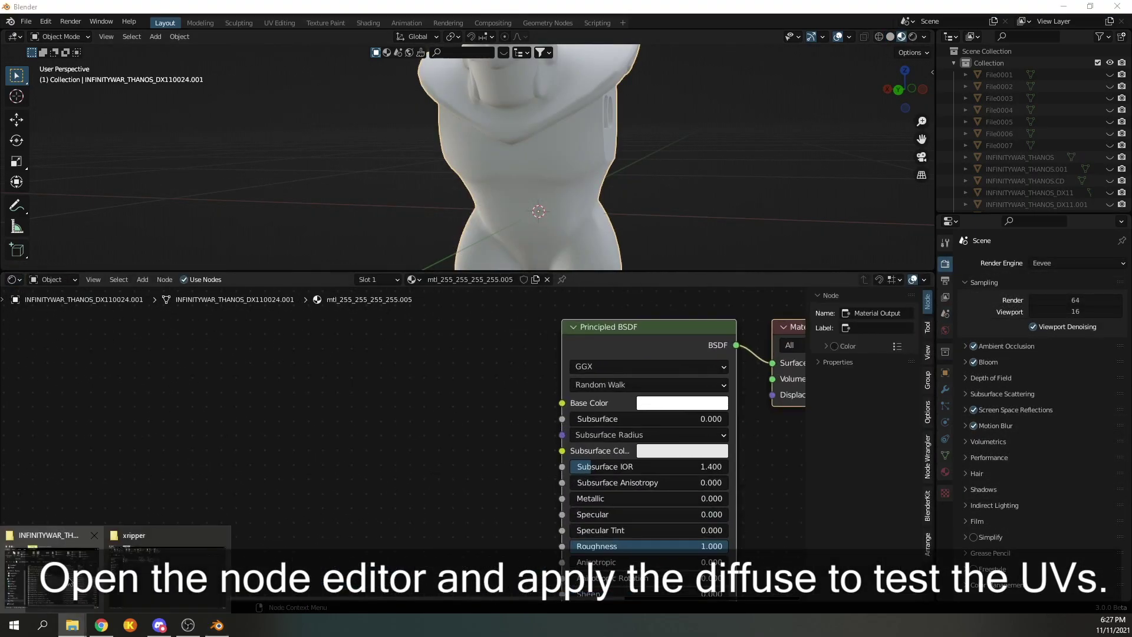
pyautogui.click(69, 581)
pyautogui.click(294, 342)
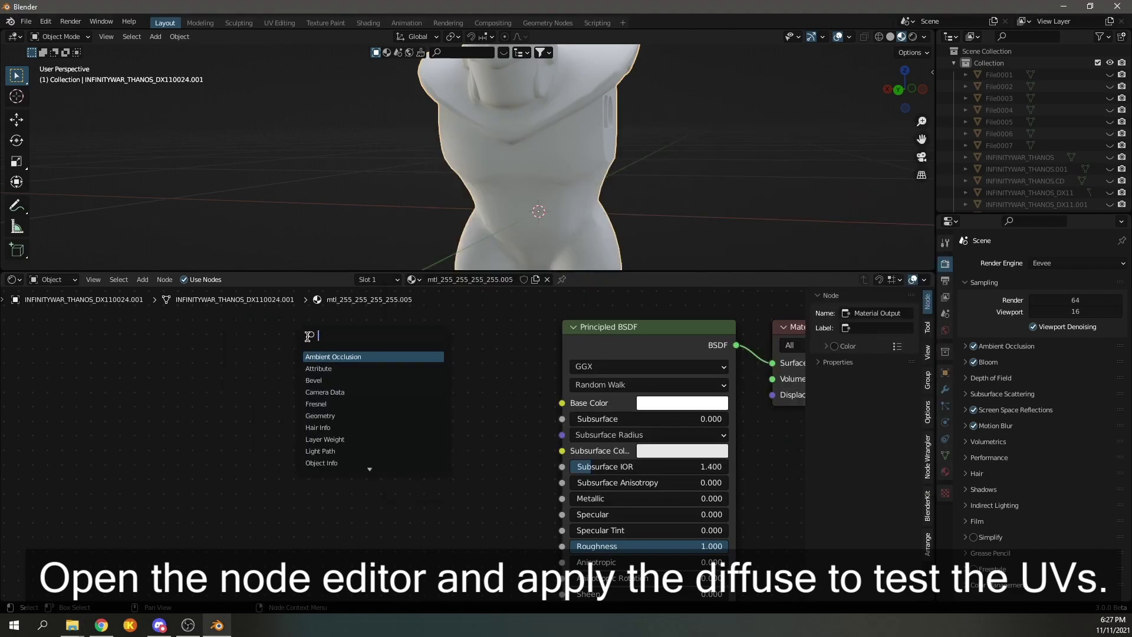
pyautogui.write('im')
pyautogui.click(327, 356)
# - Load File0001.dds into the node, preview it on the model, and enter Edit Mode
pyautogui.click(76, 621)
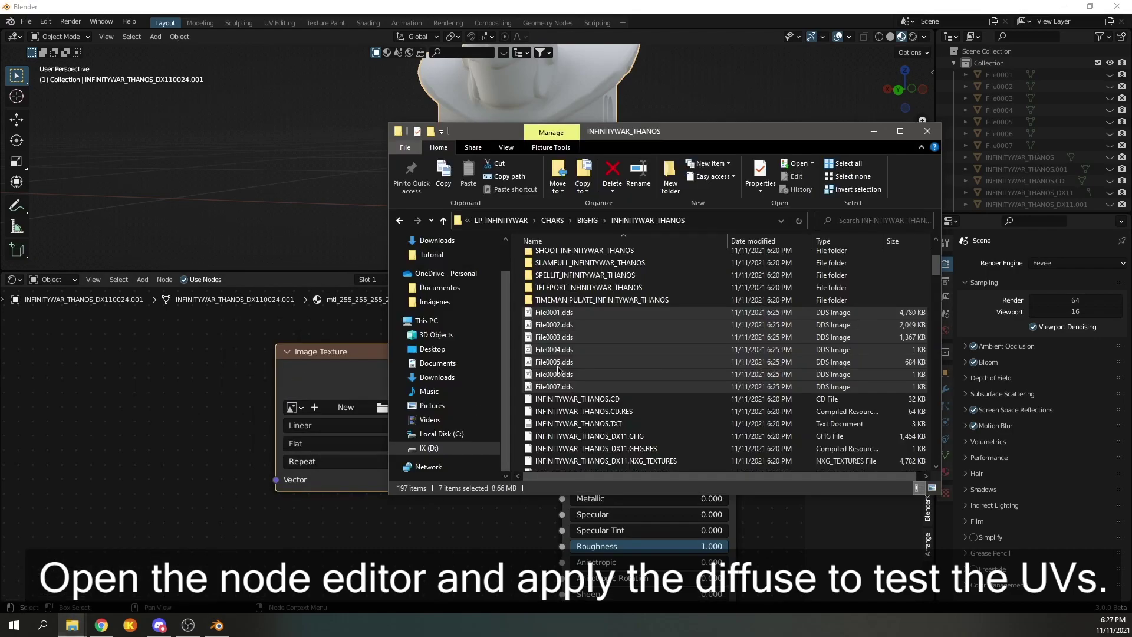
pyautogui.click(386, 341)
pyautogui.click(413, 406)
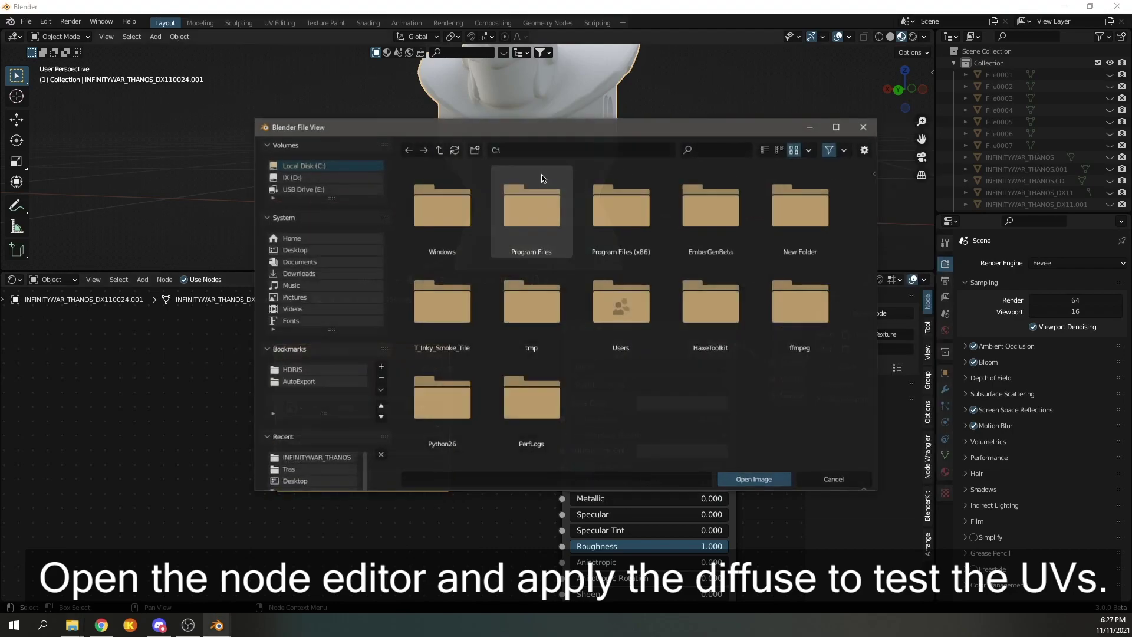
pyautogui.press('Return')
pyautogui.scroll(-3, 531, 325)
pyautogui.scroll(-2, 531, 324)
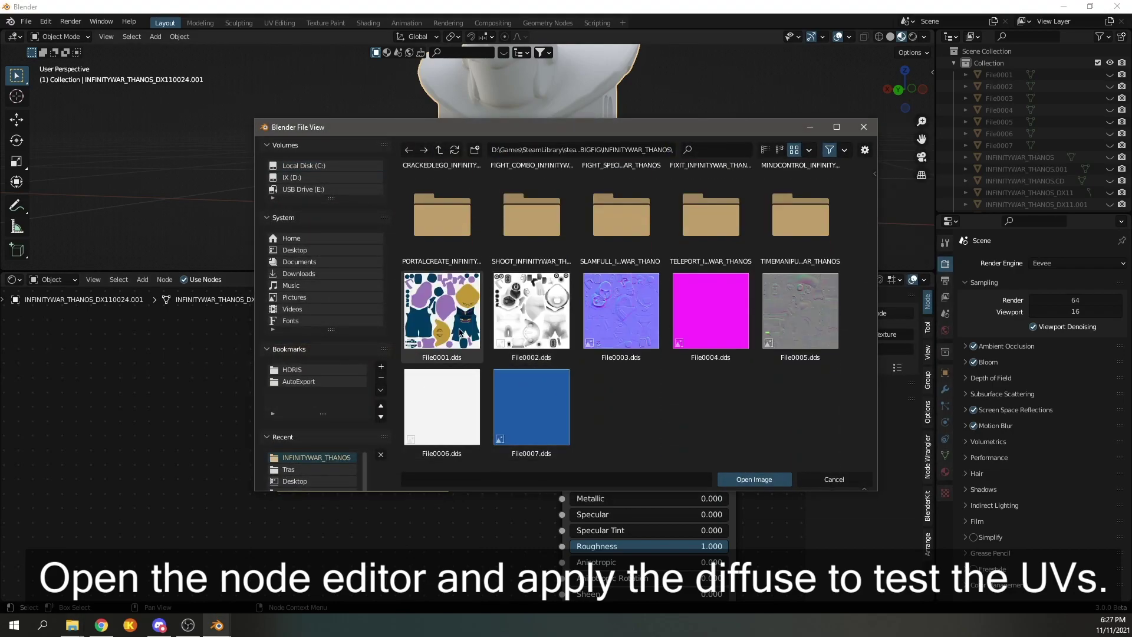
pyautogui.doubleClick(445, 325)
pyautogui.keyDown('ctrl'); pyautogui.keyDown('shift'); pyautogui.click(253, 359); pyautogui.keyUp('shift'); pyautogui.keyUp('ctrl')
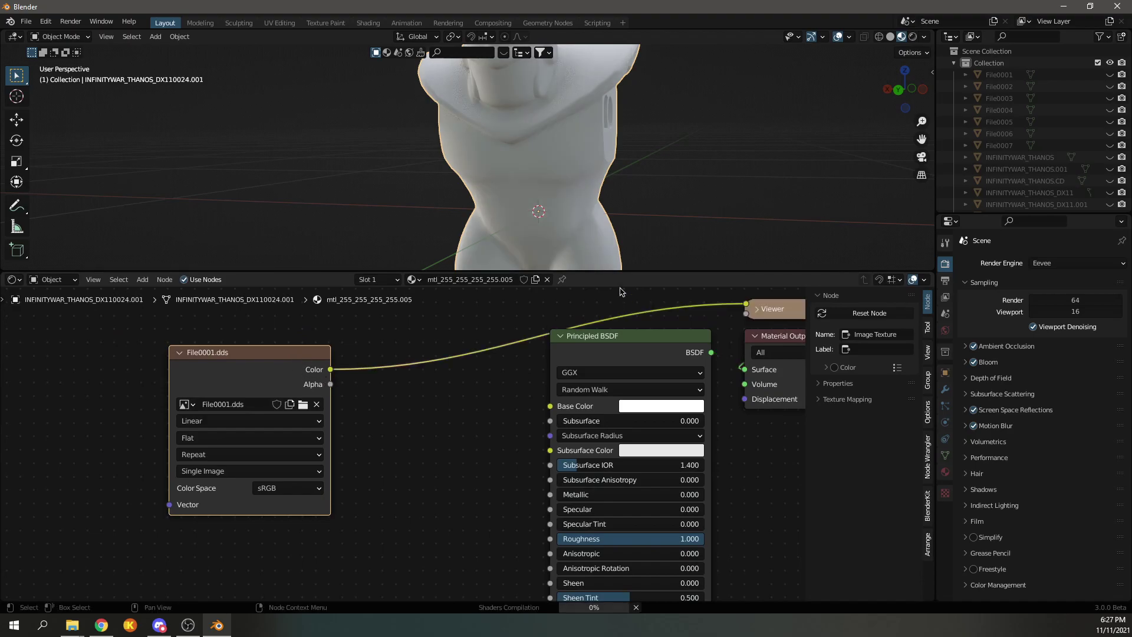
pyautogui.moveTo(638, 270); pyautogui.dragTo(639, 412)
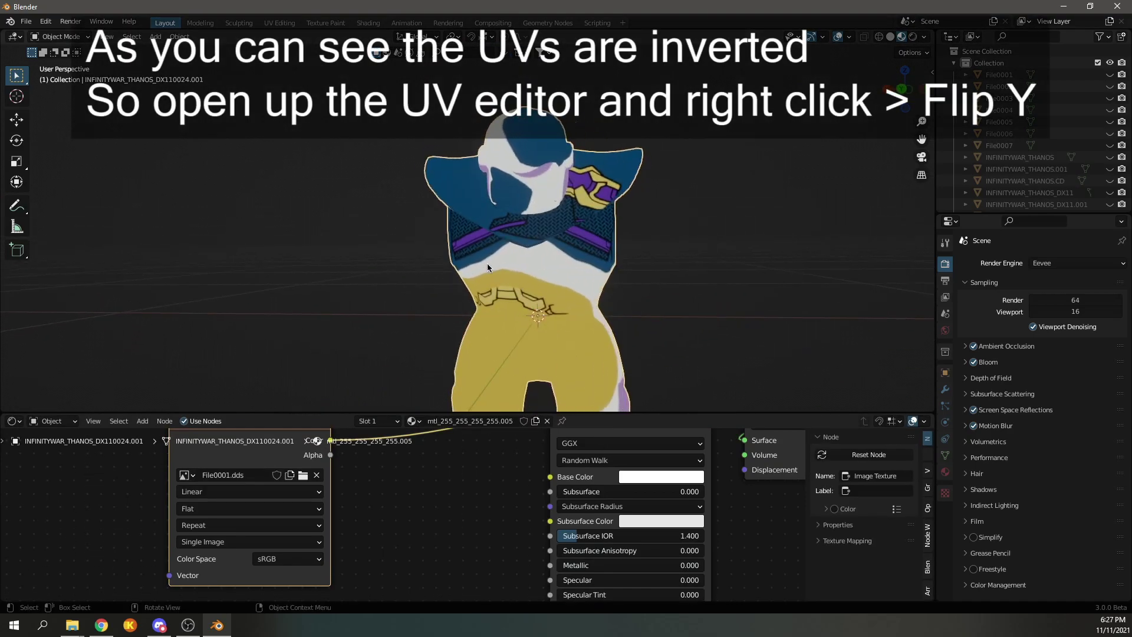
pyautogui.press('Tab')
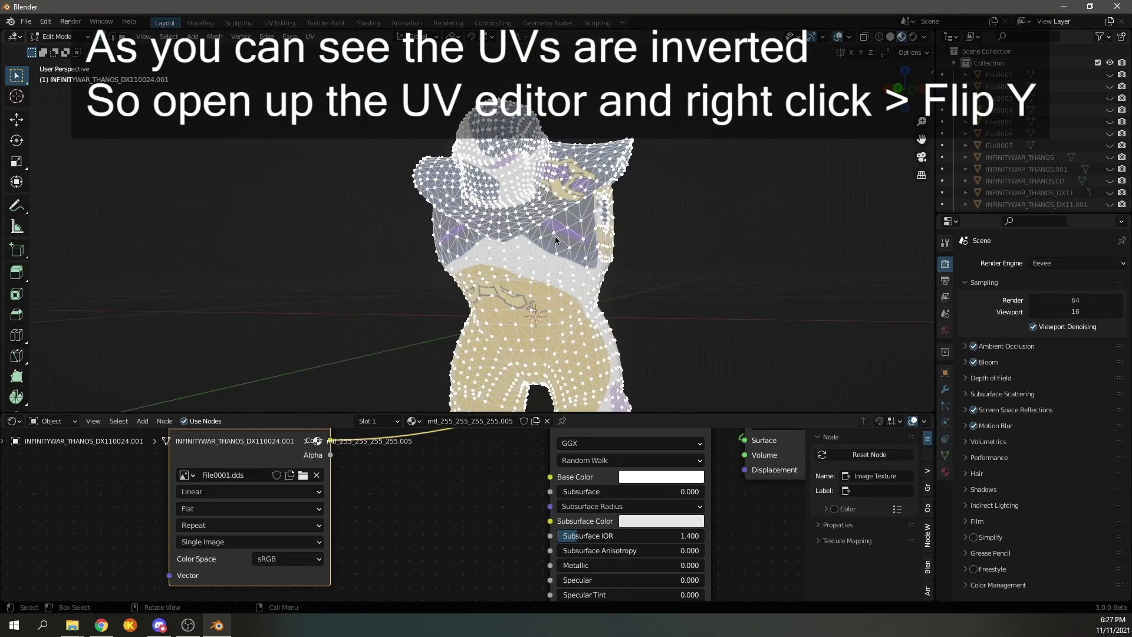
# - Convert the mesh's triangles to quads with the Tris to Quads command
pyautogui.press('F3')
pyautogui.write('trist')
pyautogui.press('Return')
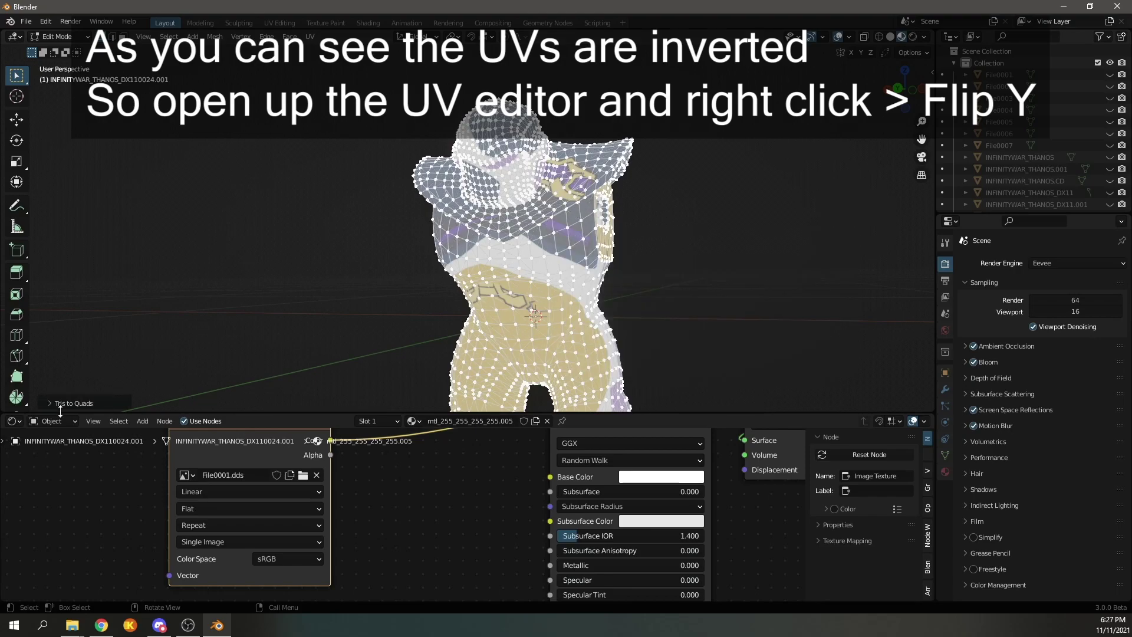
# - Split the node editor area and make the left half an enlarged UV editor
pyautogui.moveTo(3, 416); pyautogui.dragTo(358, 435)
pyautogui.click(21, 423)
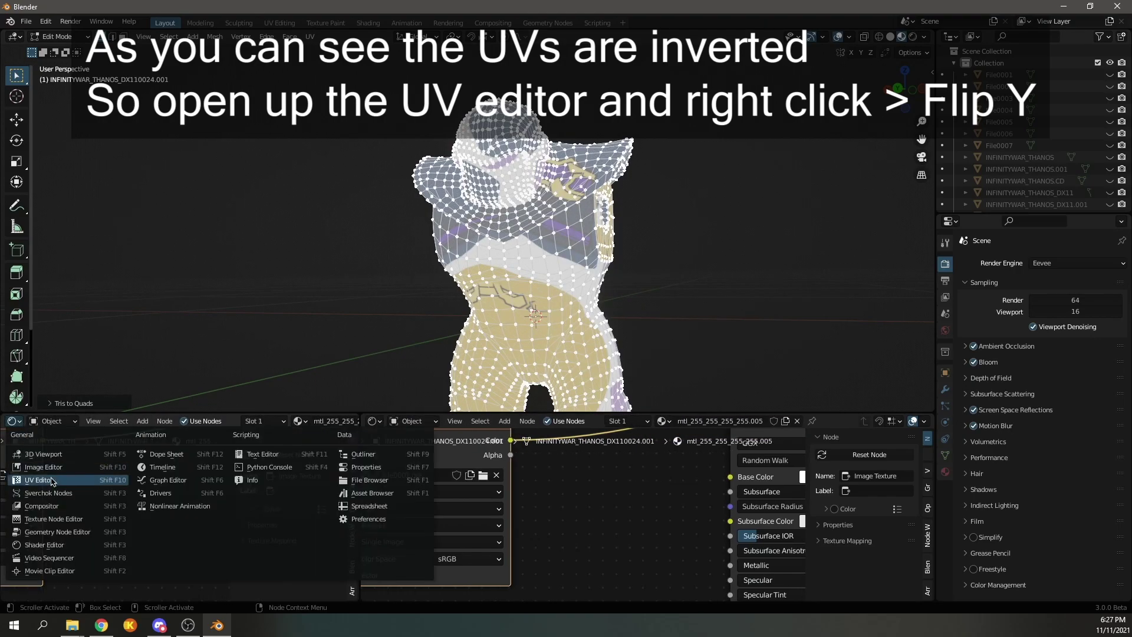
pyautogui.click(35, 485)
pyautogui.moveTo(171, 412); pyautogui.dragTo(172, 259)
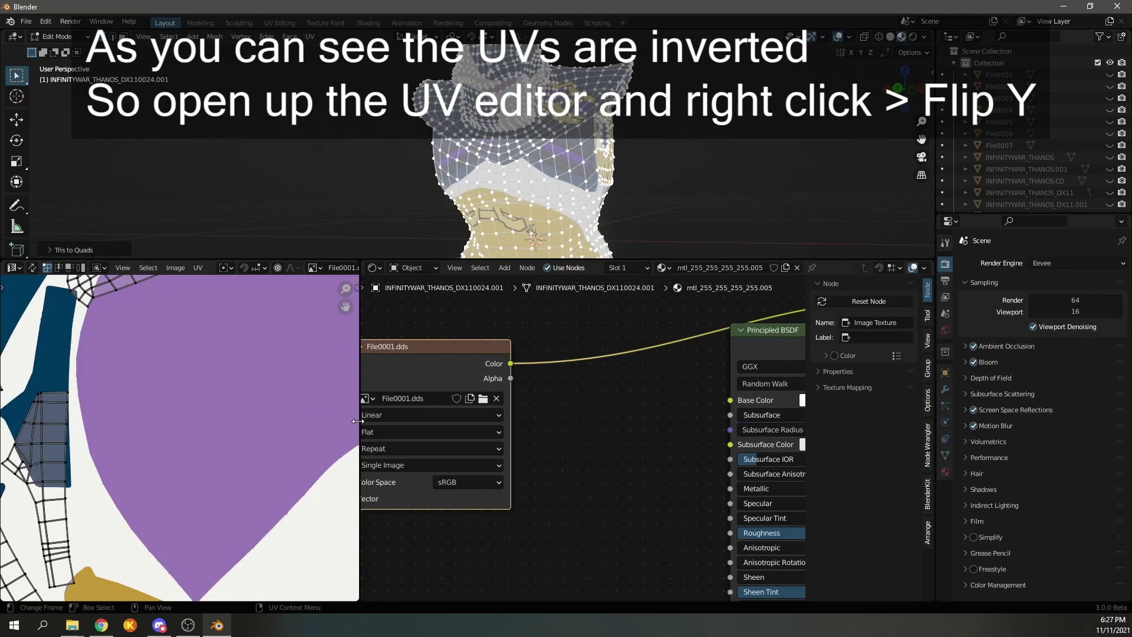
pyautogui.moveTo(358, 421); pyautogui.dragTo(558, 421)
pyautogui.scroll(-3, 277, 413)
pyautogui.scroll(-3, 277, 413)
# - Flip the selected UVs on Y so the File0001.dds body texture appears upright
pyautogui.rightClick(296, 407)
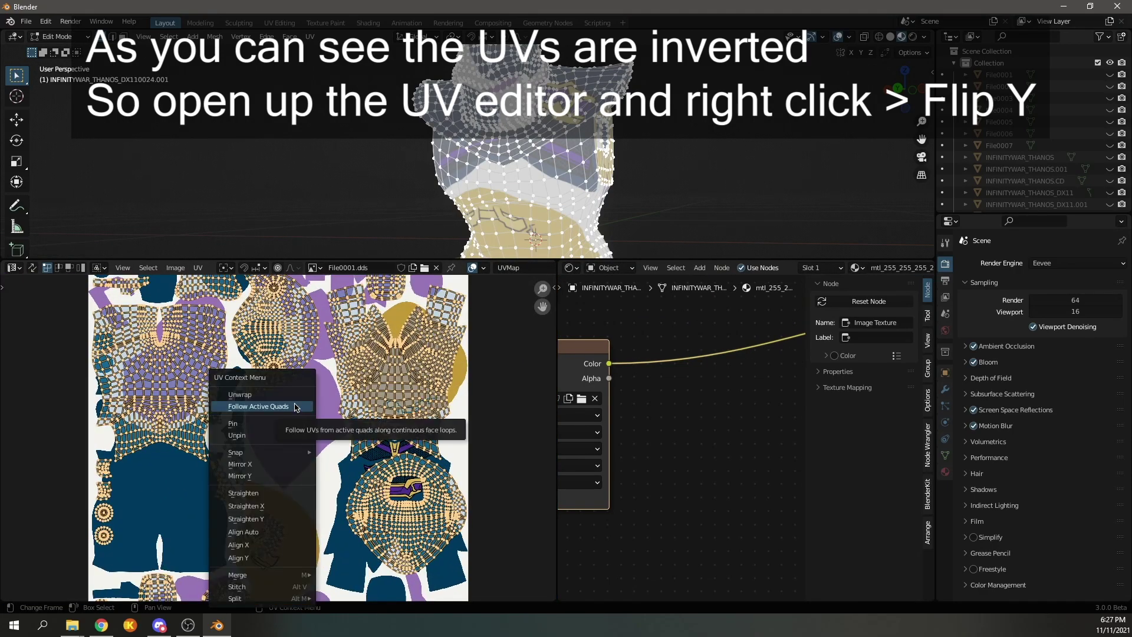
pyautogui.click(283, 476)
pyautogui.press('Tab')
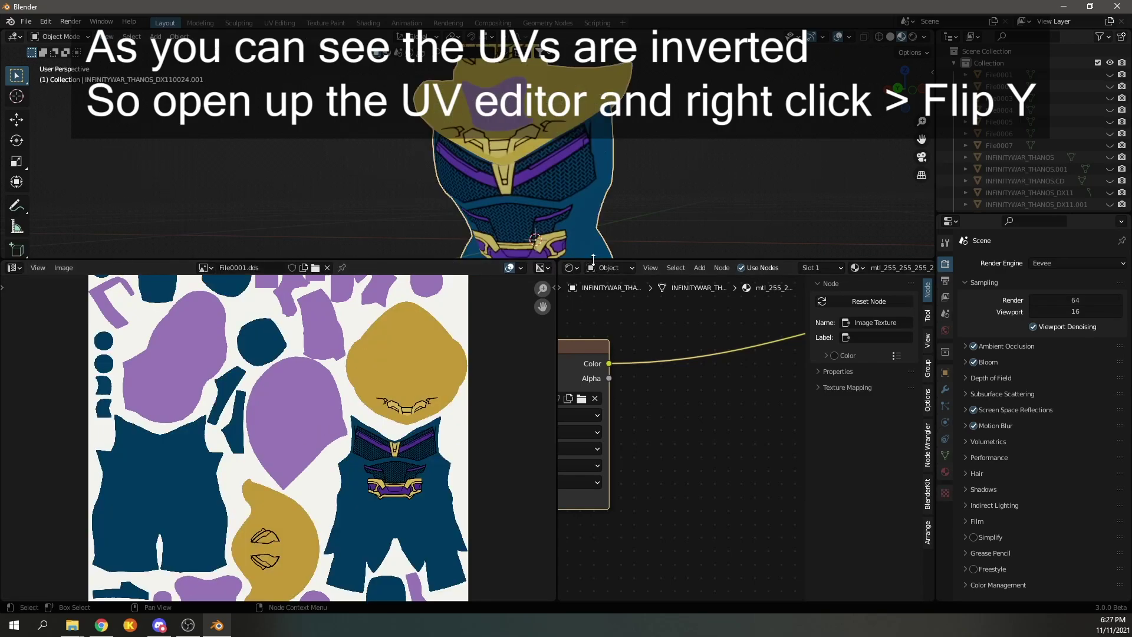
pyautogui.moveTo(593, 259); pyautogui.dragTo(593, 534)
pyautogui.moveTo(703, 392)
pyautogui.mouseDown(button='middle')
pyautogui.moveTo(632, 412)
pyautogui.moveTo(619, 460)
pyautogui.mouseUp(button='middle')
pyautogui.scroll(-3, 632, 412)
pyautogui.scroll(2, 615, 504)
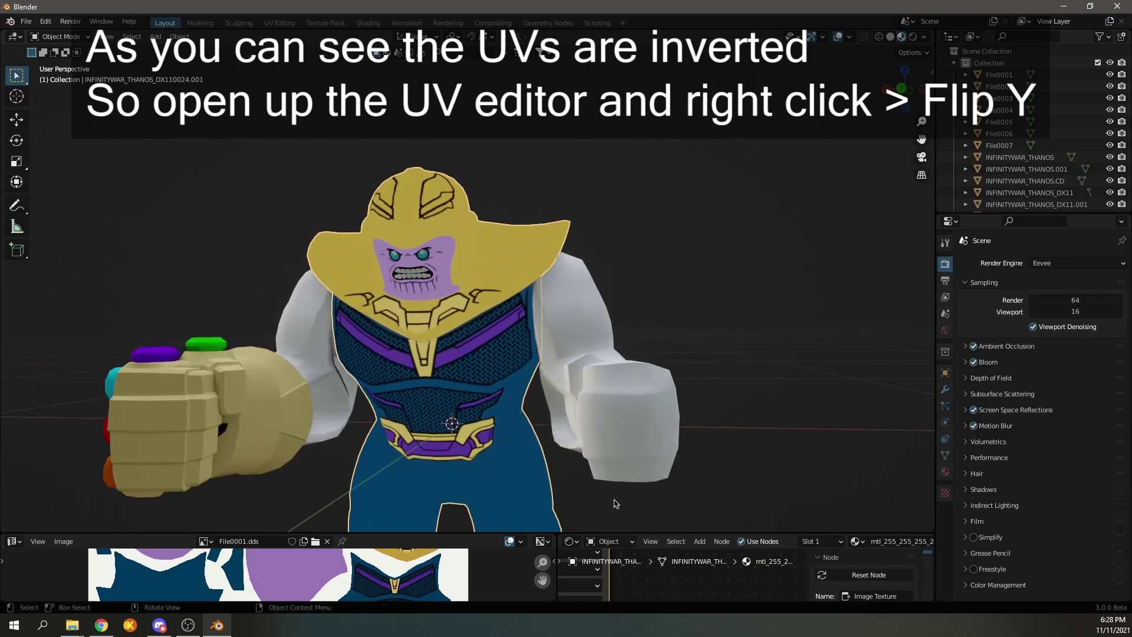
# - Connect the Image Texture Color output to the Principled BSDF Base Color
pyautogui.moveTo(611, 532); pyautogui.dragTo(607, 341)
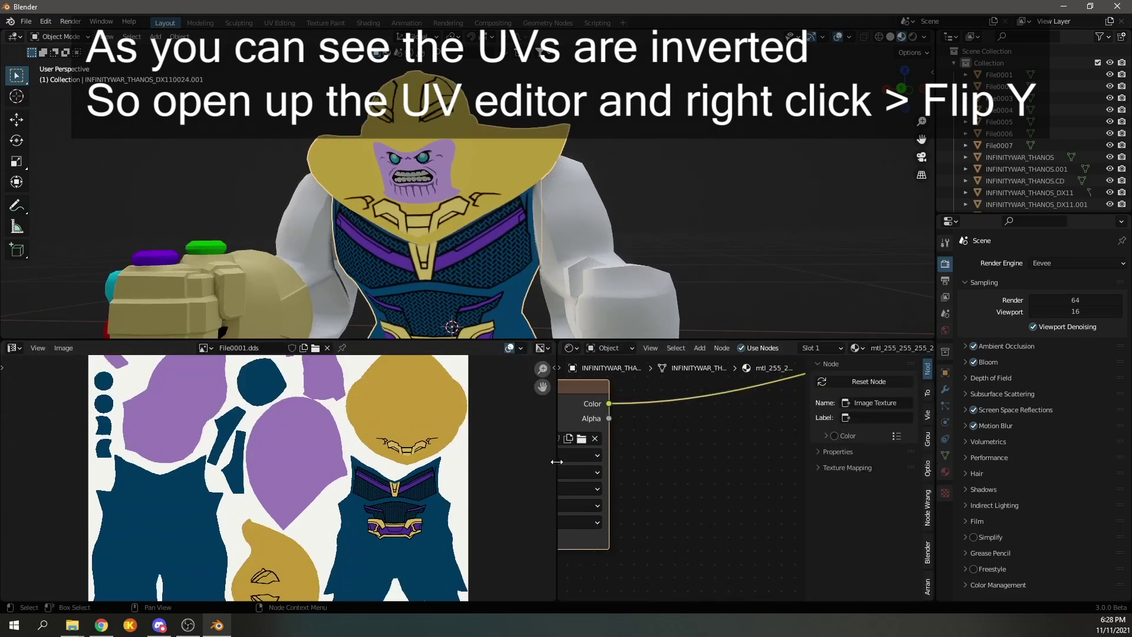
pyautogui.moveTo(556, 462); pyautogui.dragTo(154, 462)
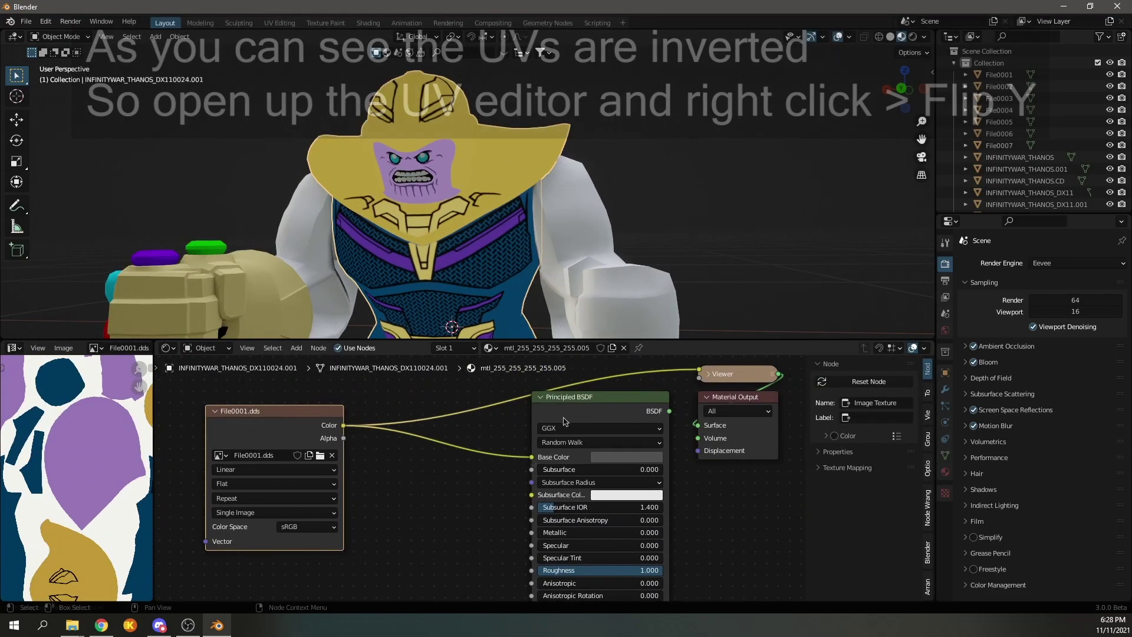
pyautogui.moveTo(554, 254); pyautogui.dragTo(567, 293, button='middle')
pyautogui.scroll(2, 568, 292)
pyautogui.scroll(-3, 568, 292)
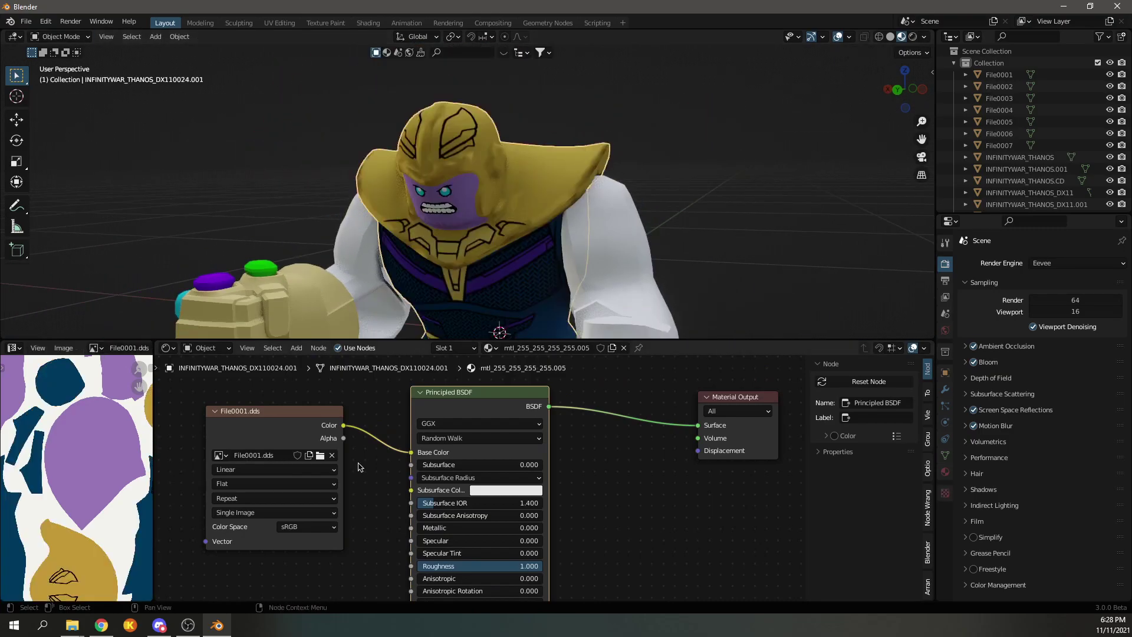
pyautogui.scroll(1, 515, 541)
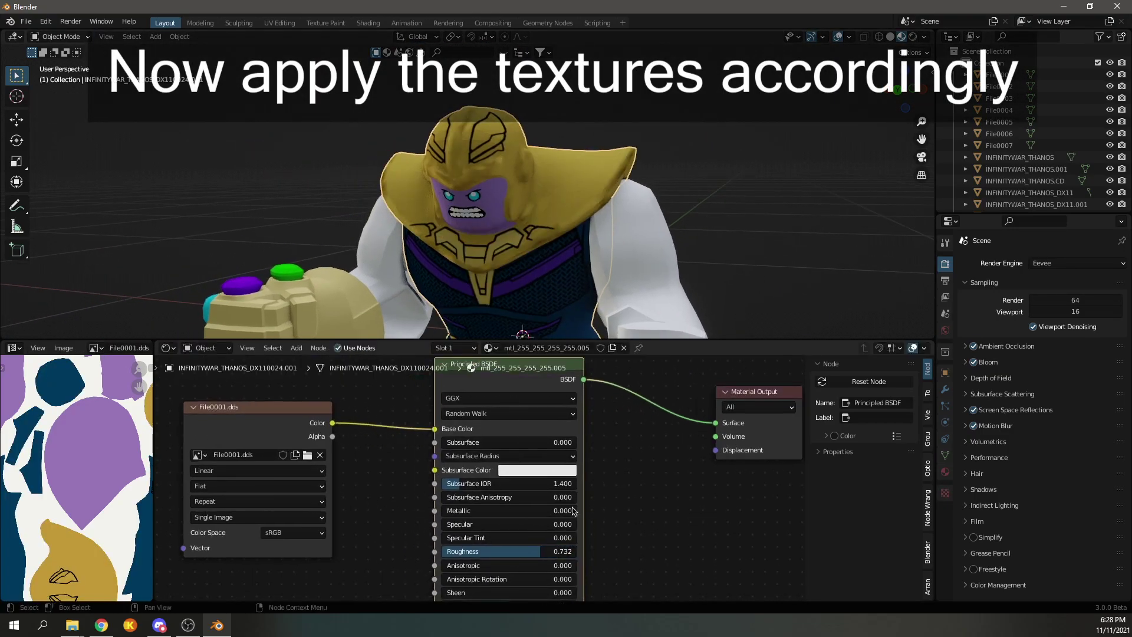
# - Reposition the shader node and reconnect the texture colour to Base Color
pyautogui.keyDown('alt'); pyautogui.moveTo(473, 370); pyautogui.dragTo(528, 419); pyautogui.keyUp('alt')
pyautogui.moveTo(489, 470); pyautogui.dragTo(489, 476)
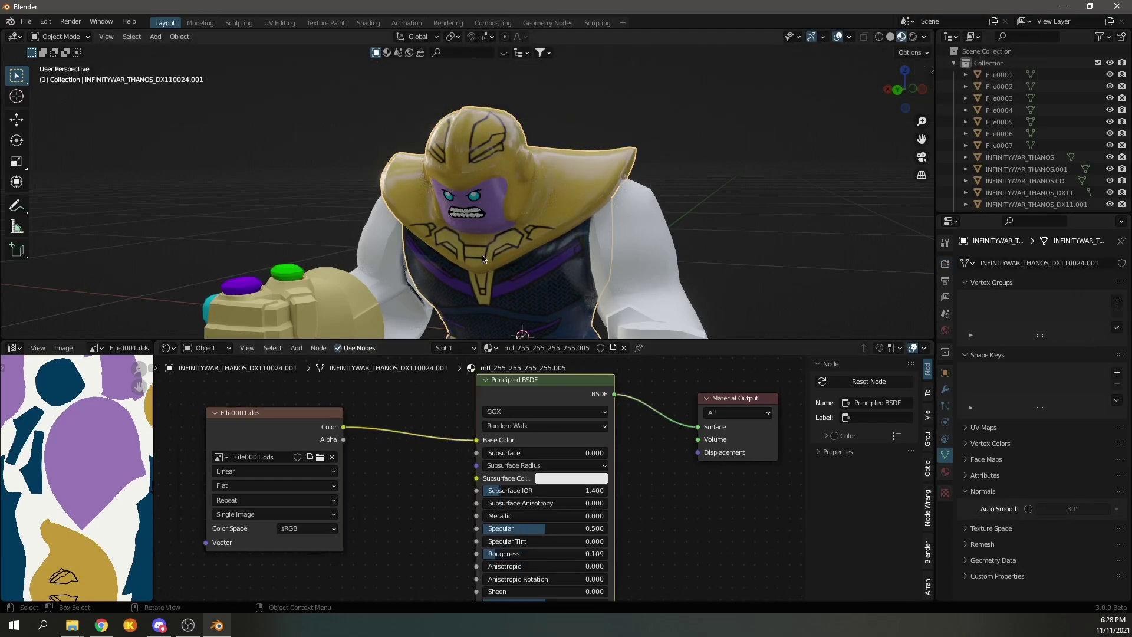
pyautogui.scroll(-3, 518, 206)
pyautogui.moveTo(312, 425); pyautogui.dragTo(485, 426, button='middle')
# - Duplicate the image texture node and load File0003.dds into it
pyautogui.hotkey('shift', 'd')
pyautogui.click(336, 531)
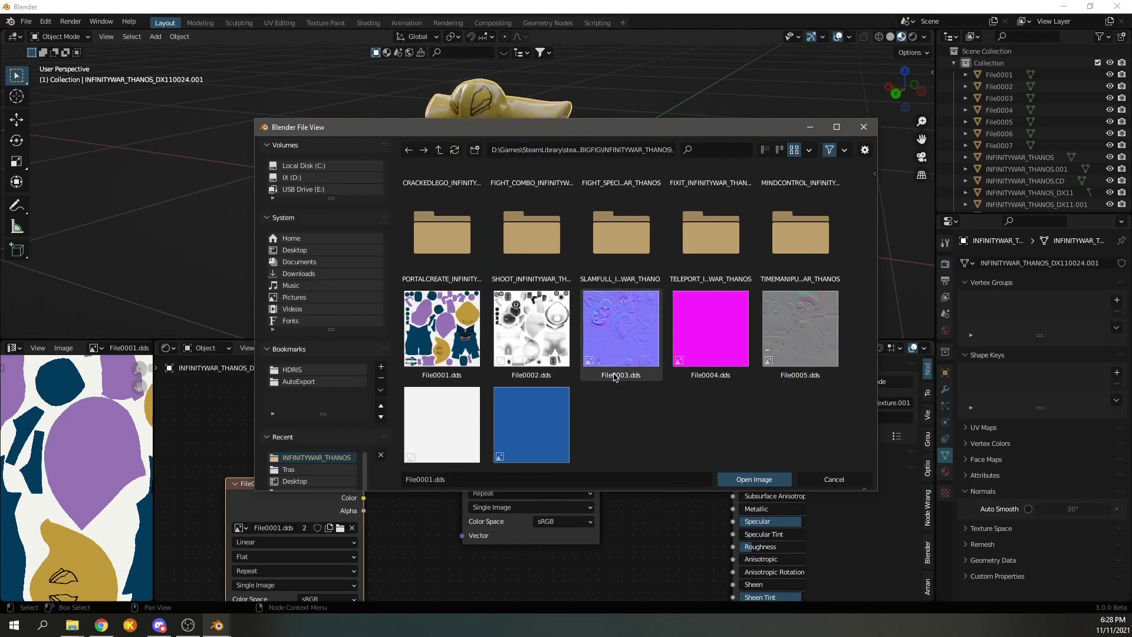
pyautogui.click(748, 478)
# - Rename the material to Thanos
pyautogui.doubleClick(562, 347)
pyautogui.write('Thanos')
pyautogui.press('Return')
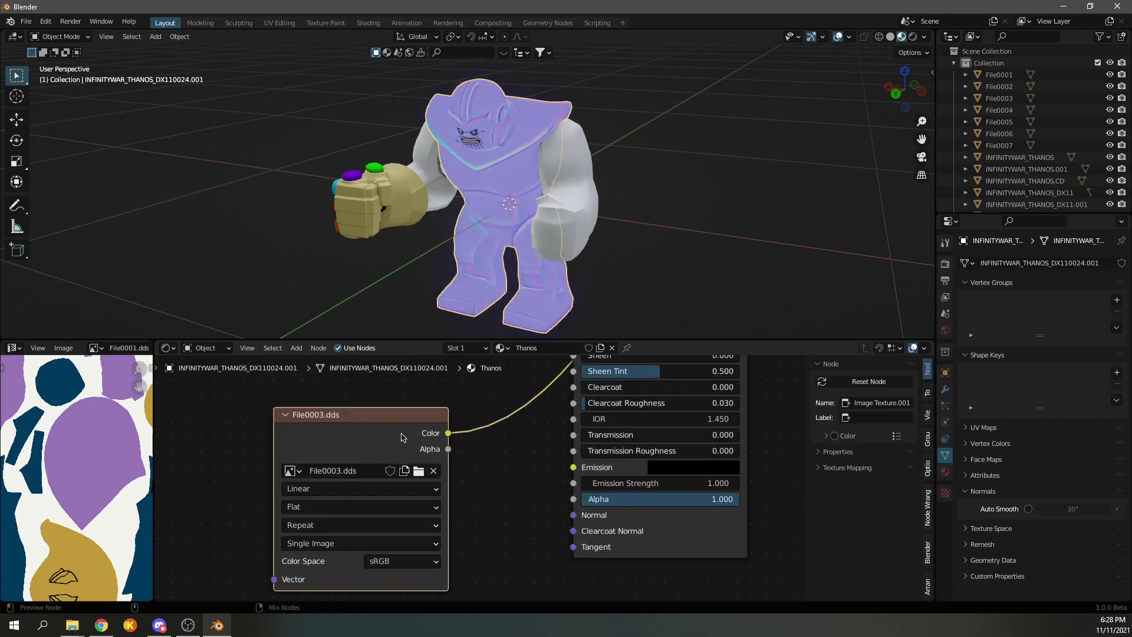
# - Add a Normal Map node for the File0003.dds texture
pyautogui.scroll(3, 353, 404)
pyautogui.click(386, 434)
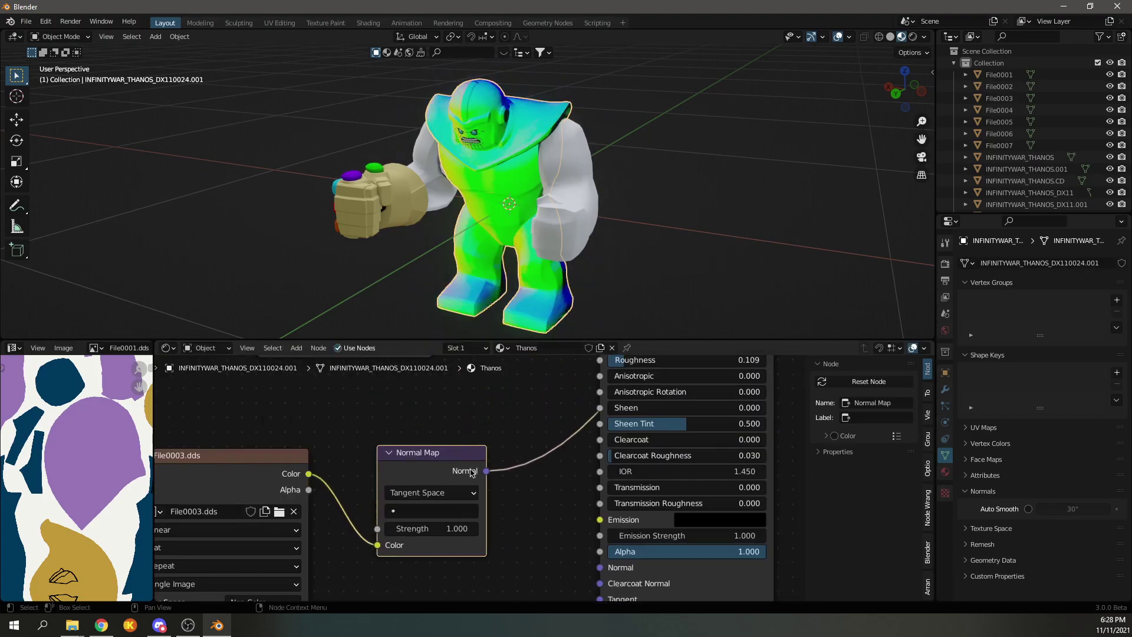
pyautogui.scroll(-3, 413, 471)
# - Duplicate the File0001.dds node, load File0002.dds, and place it below the first texture
pyautogui.hotkey('shift', 'd')
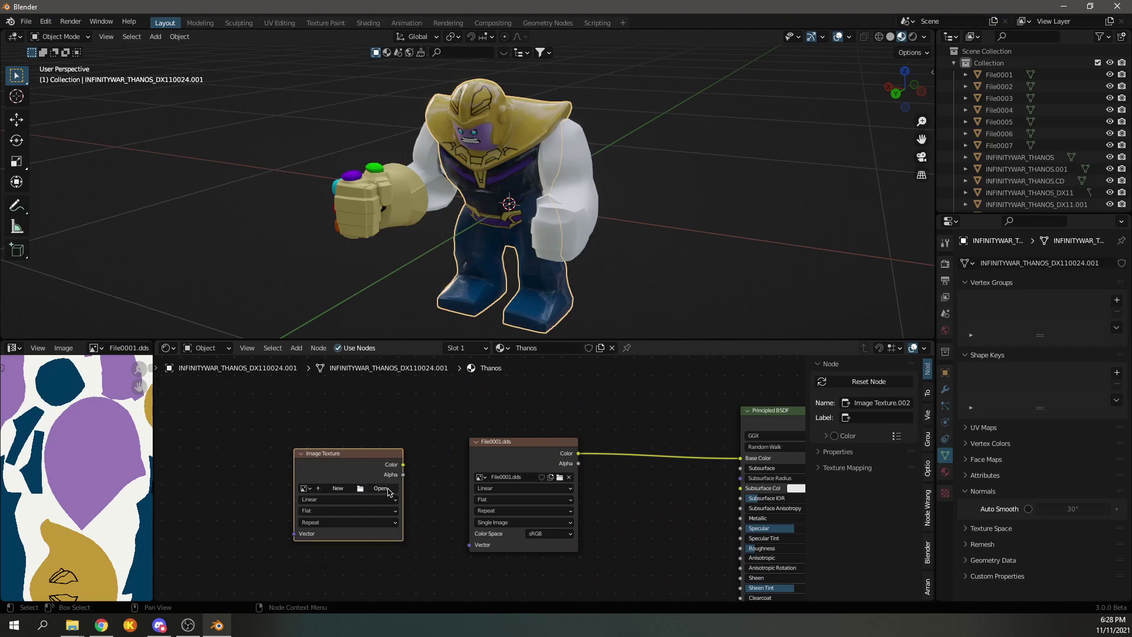
pyautogui.click(388, 493)
pyautogui.click(753, 478)
pyautogui.moveTo(524, 442); pyautogui.dragTo(347, 360)
# - Add a Mix node set to Multiply with File0002.dds as its second colour
pyautogui.hotkey('shift', 'a')
pyautogui.write('mi')
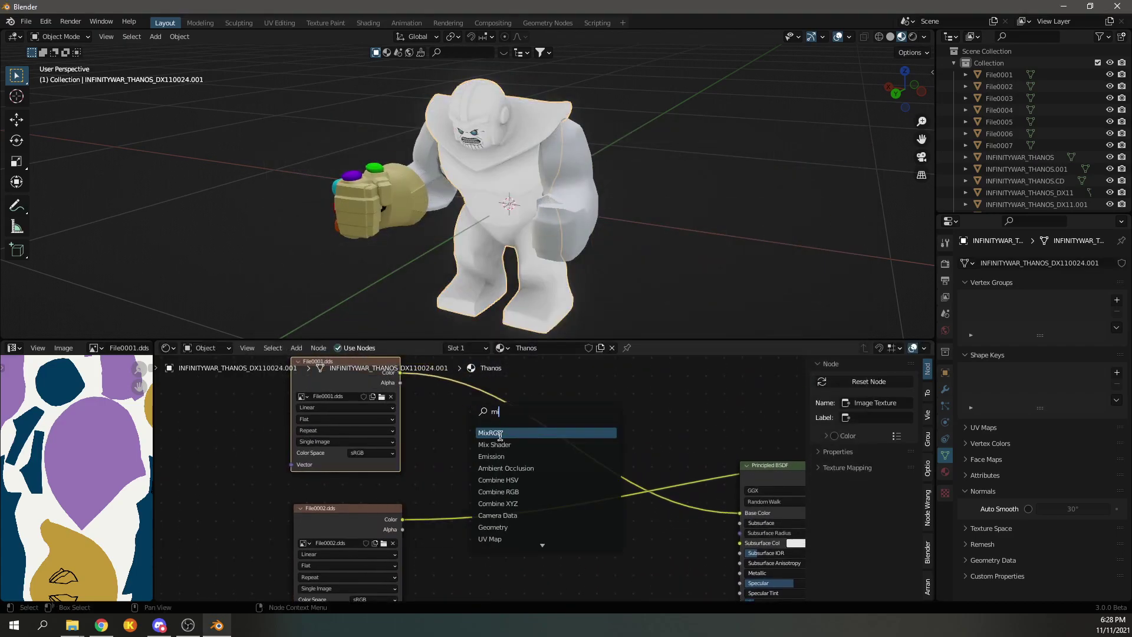
pyautogui.click(461, 502)
pyautogui.click(533, 466)
pyautogui.click(534, 492)
pyautogui.scroll(2, 590, 448)
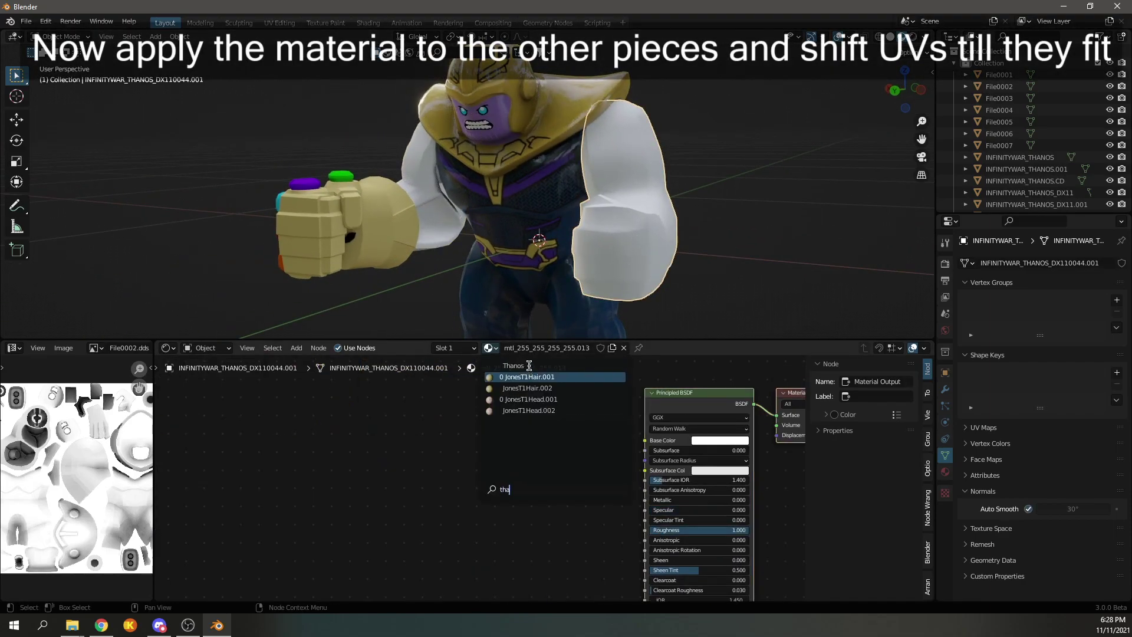
# - Assign the Thanos material to the arm piece
pyautogui.click(491, 348)
pyautogui.click(523, 365)
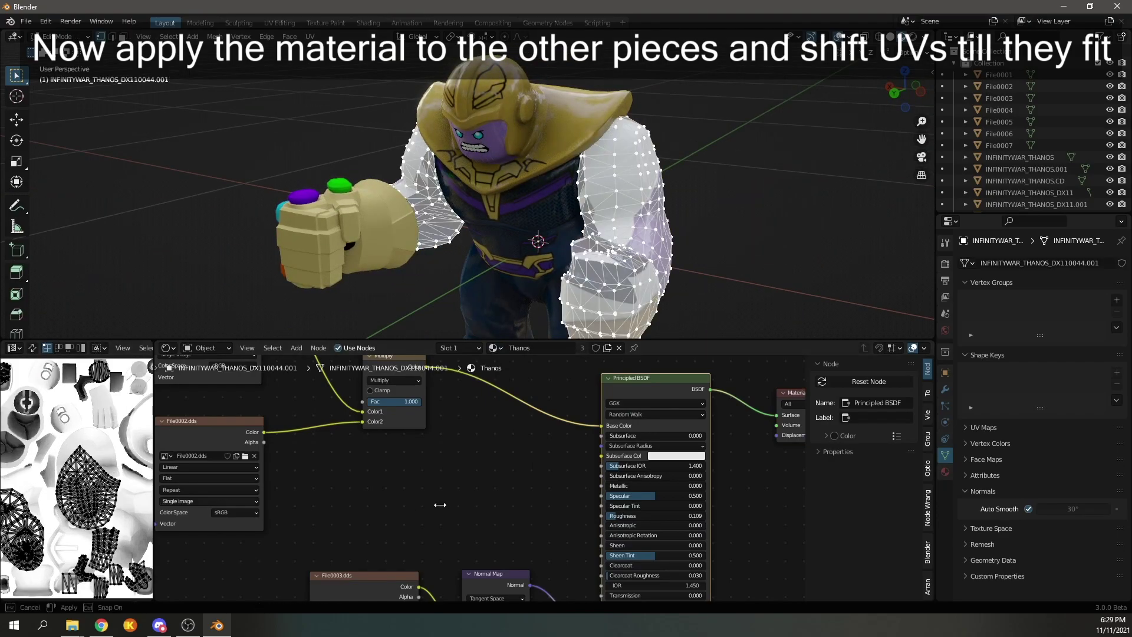
pyautogui.moveTo(440, 505); pyautogui.dragTo(424, 505)
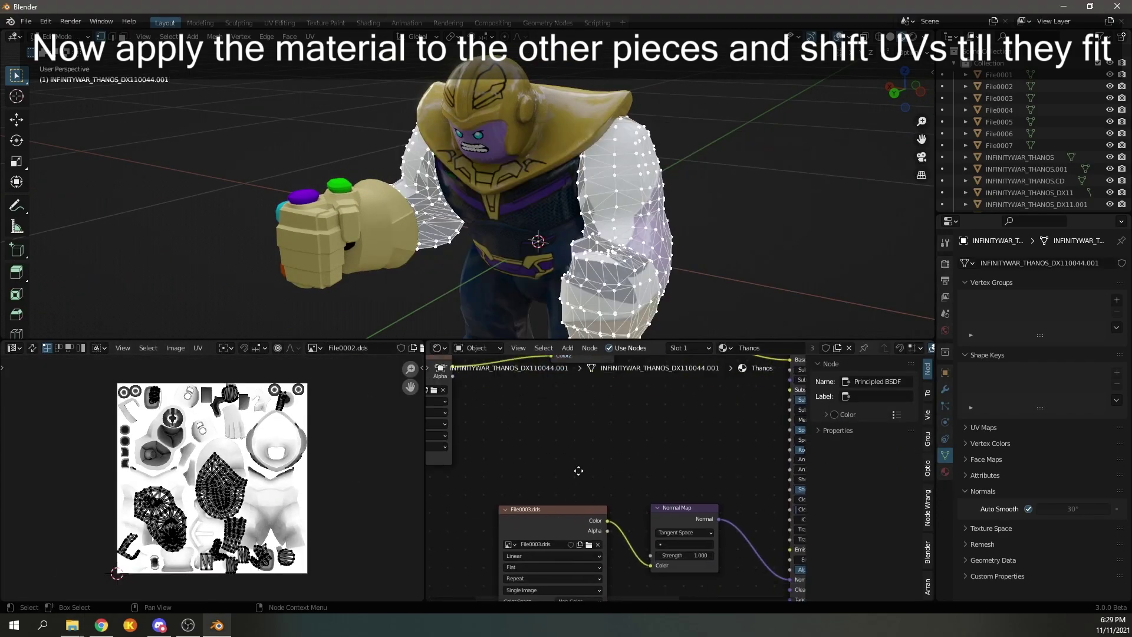
pyautogui.moveTo(576, 470); pyautogui.dragTo(572, 556, button='middle')
pyautogui.scroll(1, 571, 556)
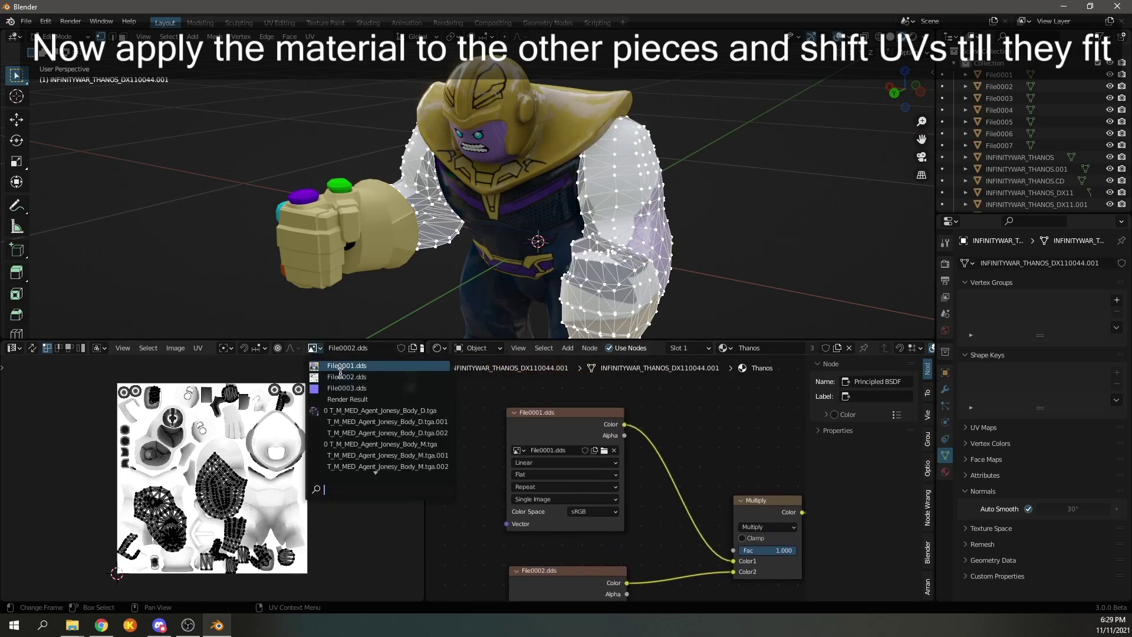
# - Show File0001.dds in the UV editor and move the arm UV islands onto the purple area
pyautogui.click(340, 366)
pyautogui.scroll(-3, 236, 472)
pyautogui.scroll(2, 266, 466)
pyautogui.scroll(-1, 289, 463)
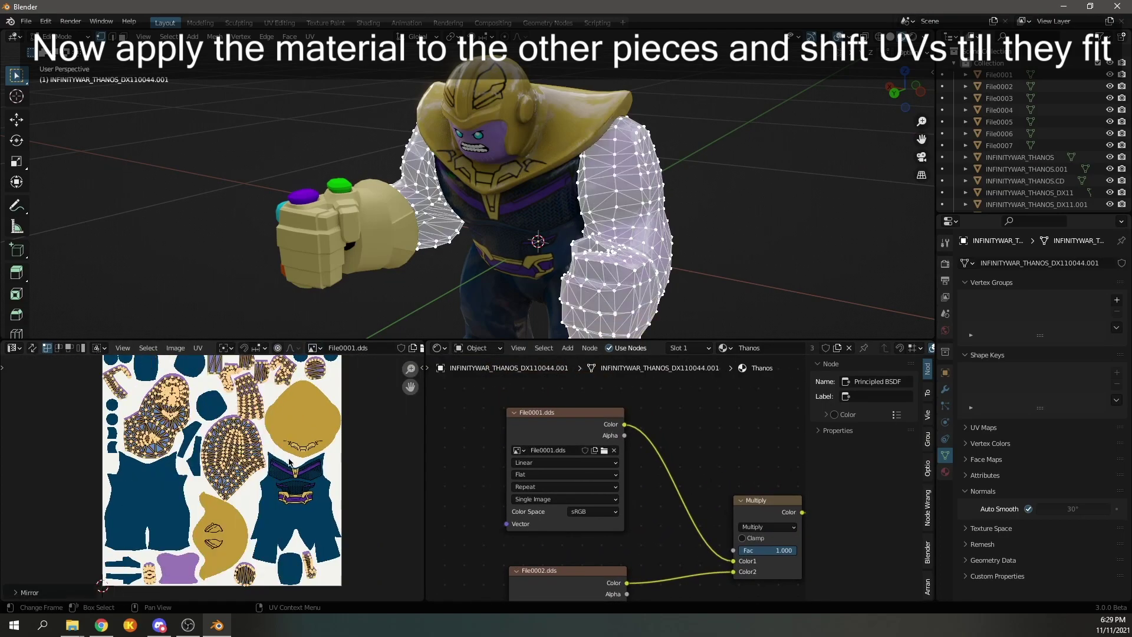
pyautogui.scroll(2, 289, 463)
pyautogui.scroll(2, 248, 471)
pyautogui.scroll(1, 207, 482)
pyautogui.press('g')
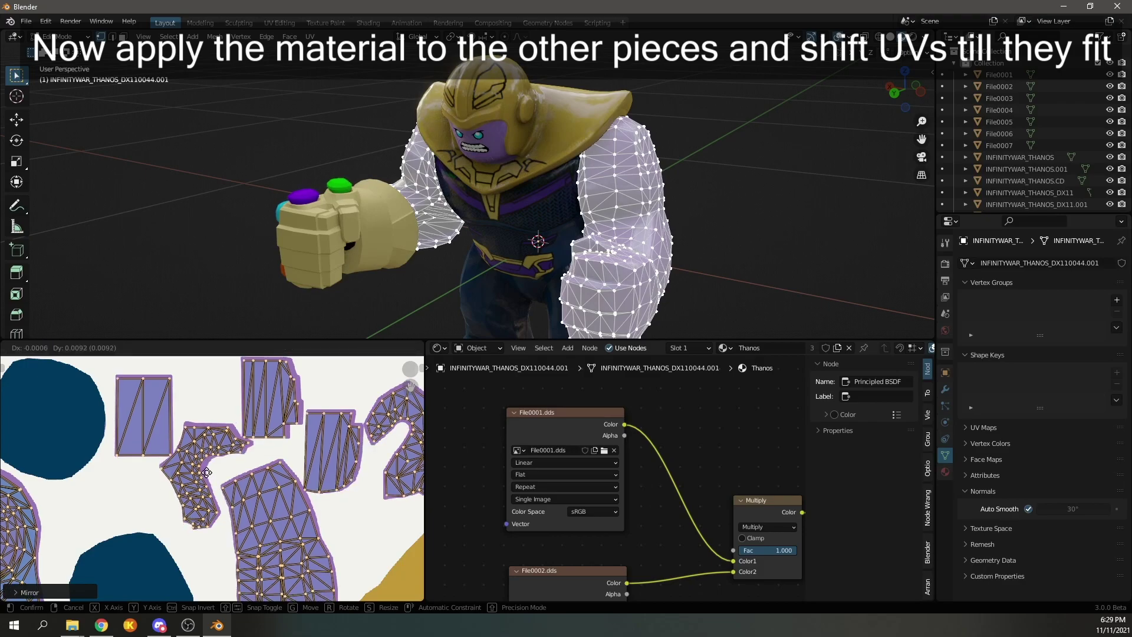
pyautogui.click(207, 472)
pyautogui.press('Tab')
# - Inspect the textured arms and gauntlet from several angles in an enlarged 3D view
pyautogui.moveTo(472, 236); pyautogui.dragTo(521, 275, button='middle')
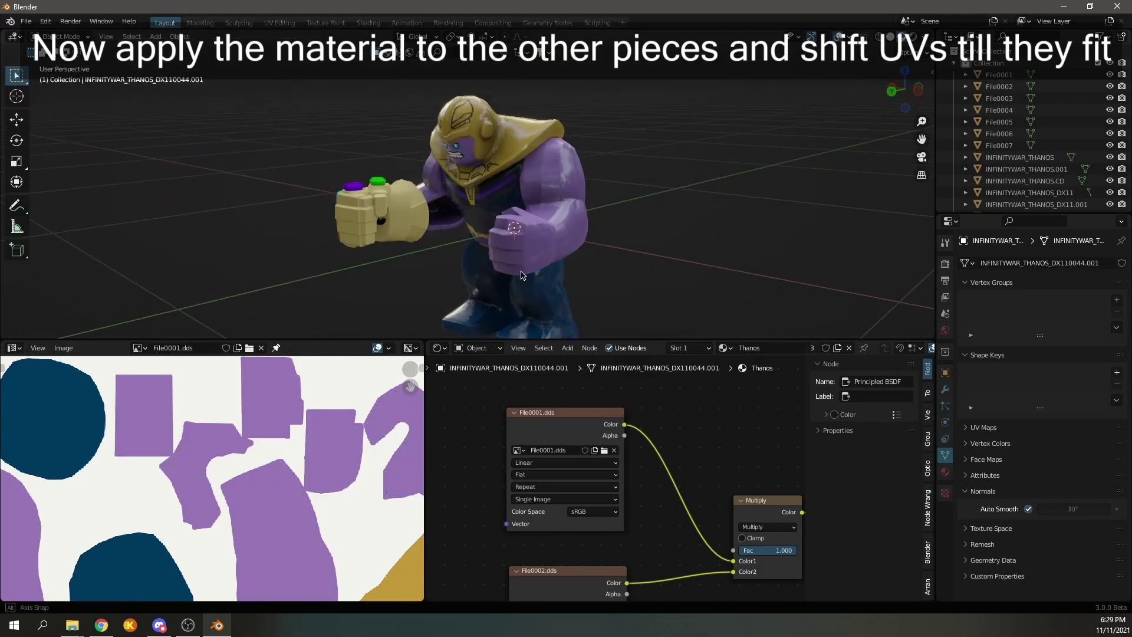
pyautogui.scroll(3, 521, 276)
pyautogui.moveTo(413, 236); pyautogui.dragTo(472, 224, button='middle')
pyautogui.click(448, 236)
pyautogui.scroll(4, 661, 455)
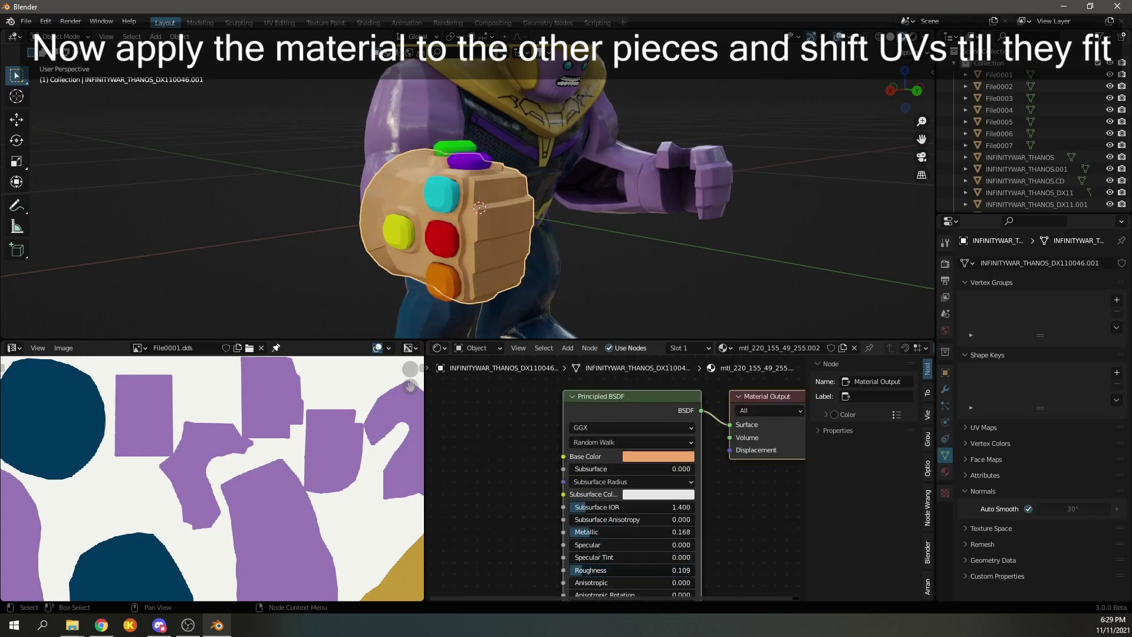
pyautogui.moveTo(590, 277); pyautogui.dragTo(693, 288, button='middle')
pyautogui.moveTo(636, 354); pyautogui.dragTo(635, 571)
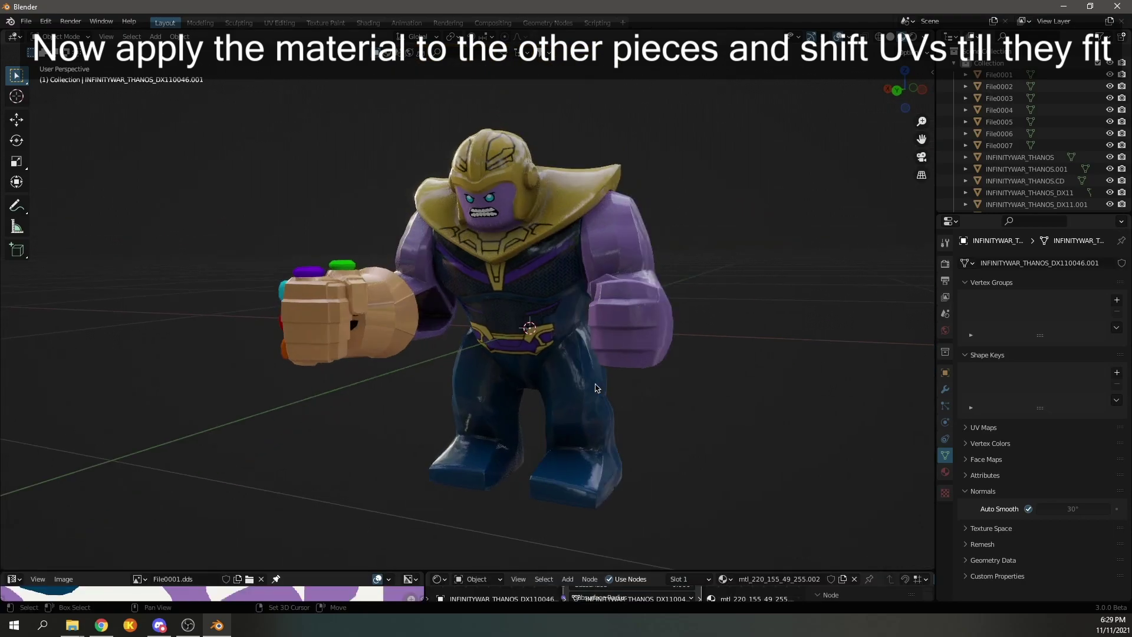
pyautogui.moveTo(625, 247); pyautogui.dragTo(648, 201, button='middle')
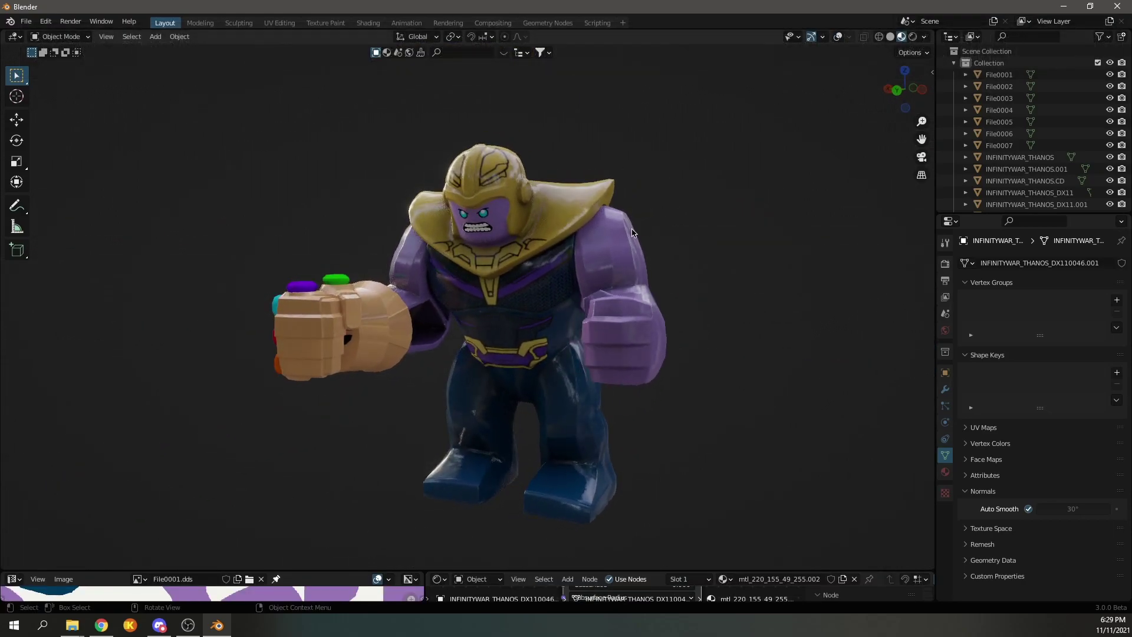
# - Select all pieces and convert their triangles to quads in Edit Mode
pyautogui.press('r')
pyautogui.press('x')
pyautogui.press('Escape')
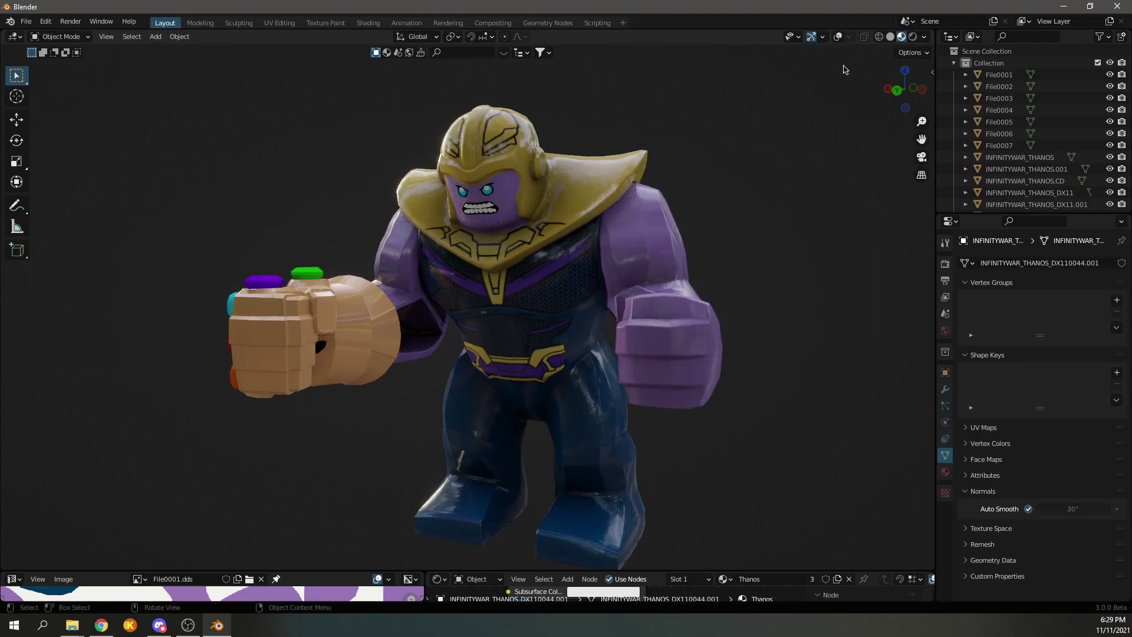
pyautogui.press('a')
pyautogui.press('Tab')
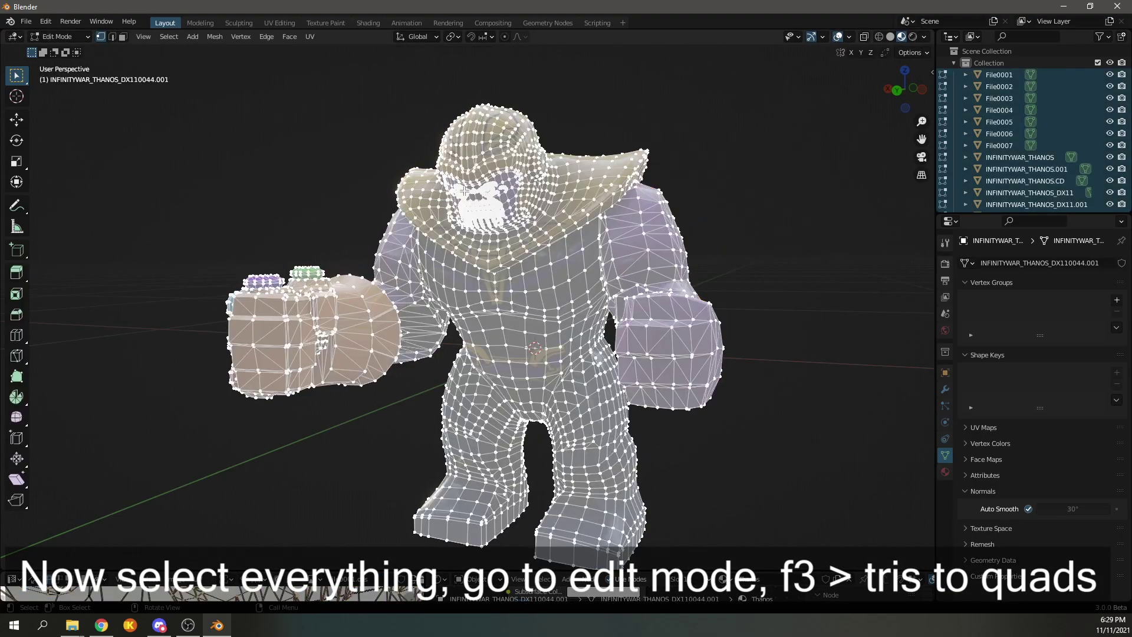
pyautogui.press('F3')
pyautogui.write('tris')
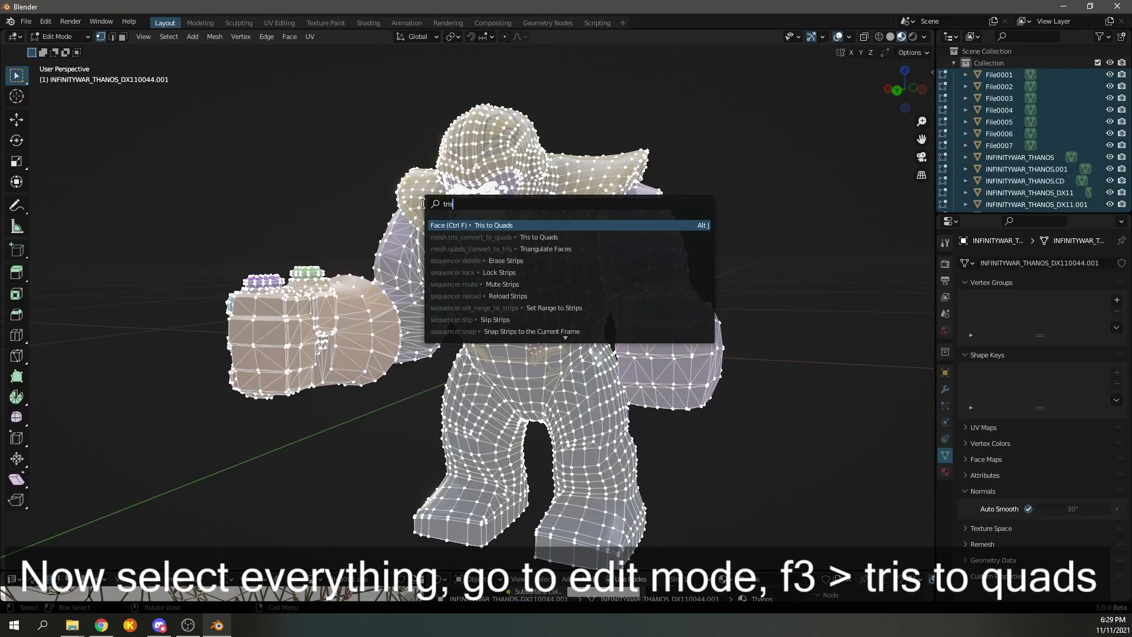
pyautogui.press('Return')
pyautogui.press('Tab')
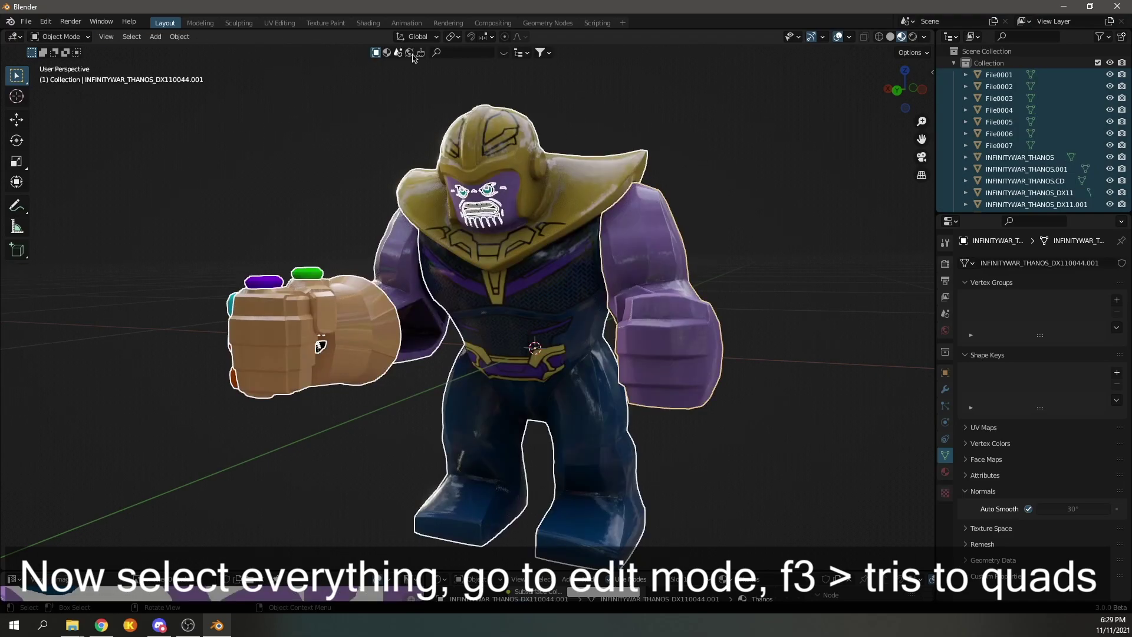
# - Set every piece's origin to its geometry, then test-rotate and move the right arm
pyautogui.click(179, 36)
pyautogui.moveTo(200, 61)
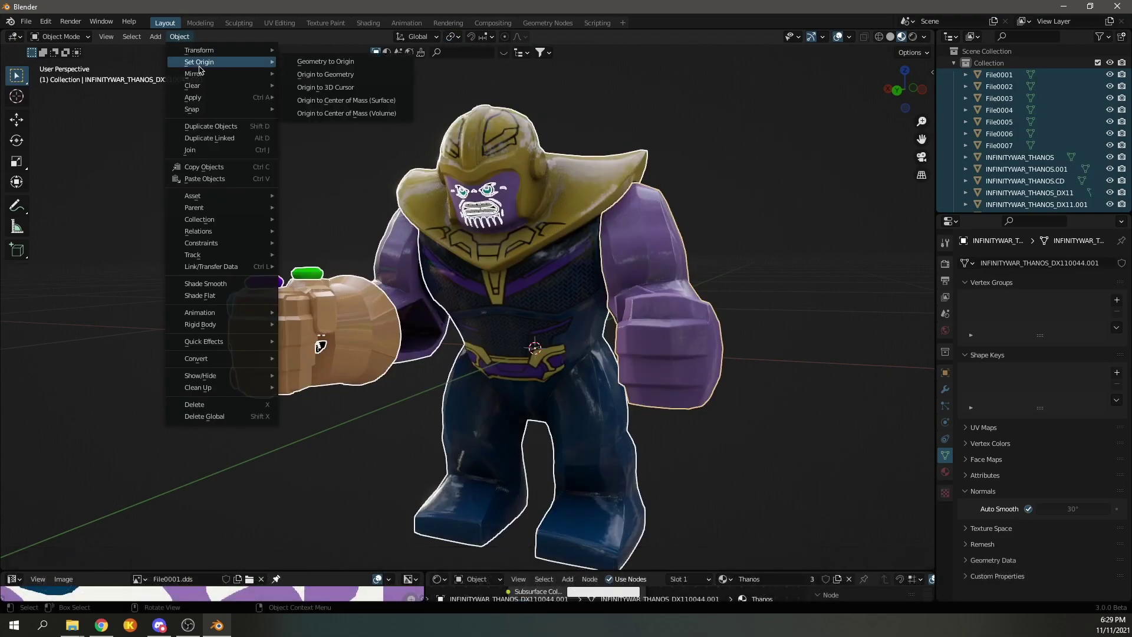
pyautogui.click(352, 75)
pyautogui.click(672, 295)
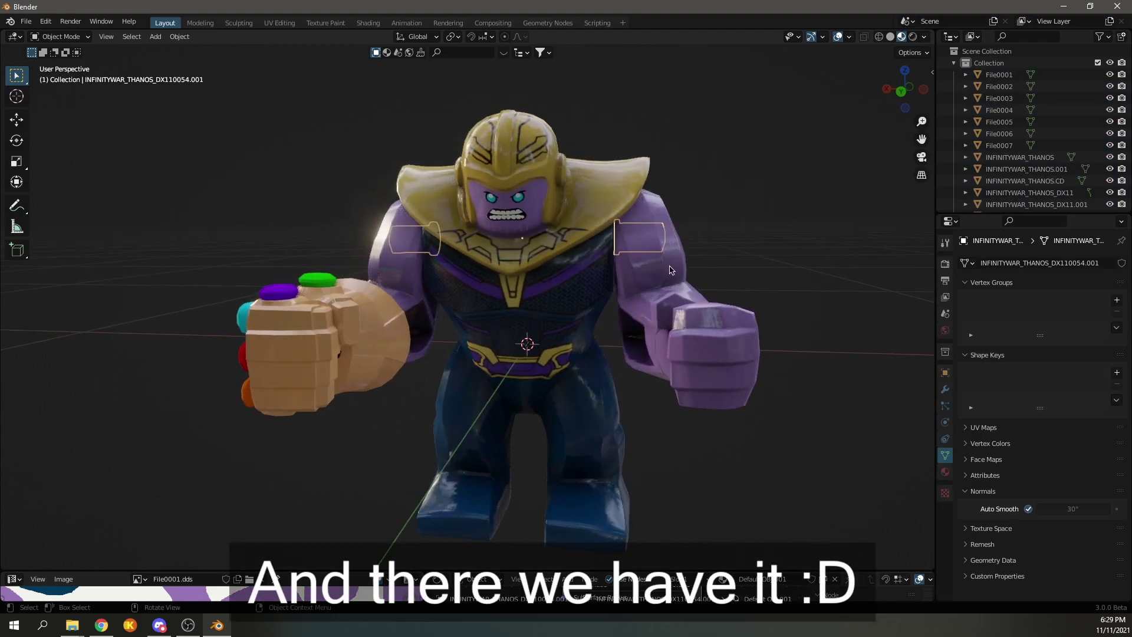
pyautogui.press('r')
pyautogui.press('r')
pyautogui.press('Escape')
pyautogui.press('g')
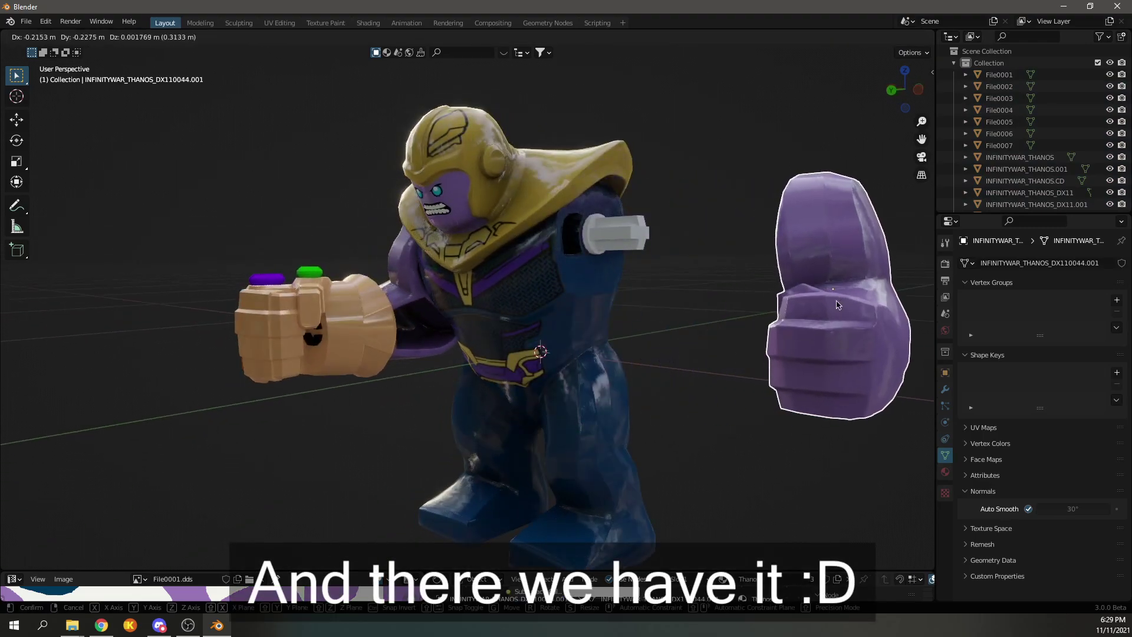
pyautogui.press('Escape')
# - View Thanos from behind, trial-move the arm and body, and select the gauntlet hand
pyautogui.moveTo(837, 304)
pyautogui.mouseDown(button='middle')
pyautogui.moveTo(361, 319)
pyautogui.moveTo(547, 211)
pyautogui.mouseUp(button='middle')
pyautogui.press('g')
pyautogui.press('Escape')
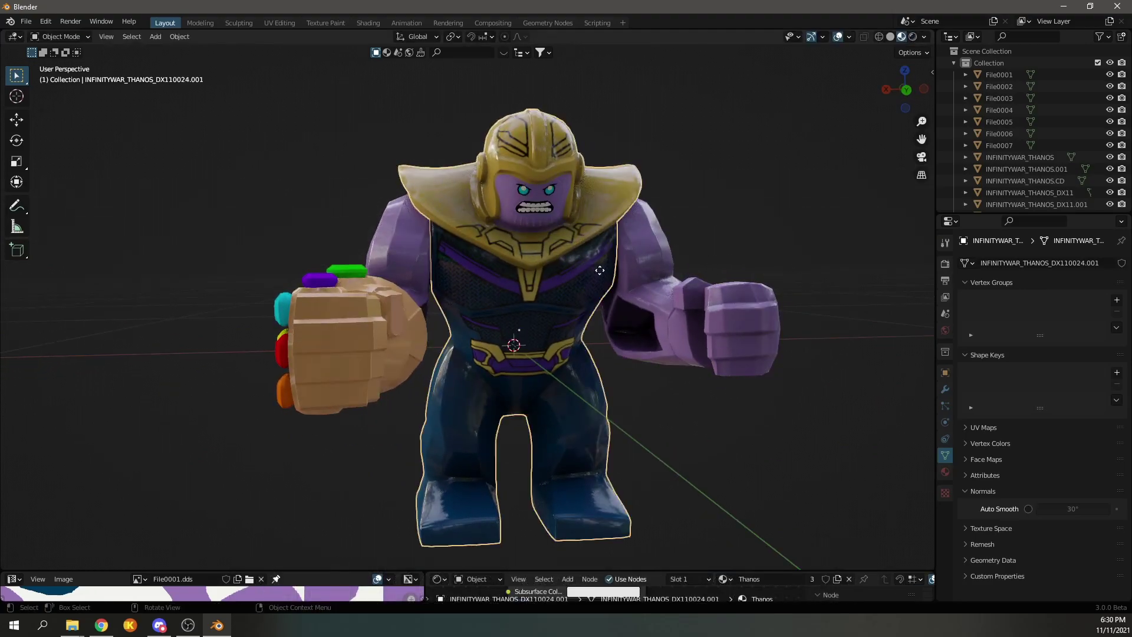
pyautogui.press('g')
pyautogui.press('Escape')
pyautogui.click(375, 326)
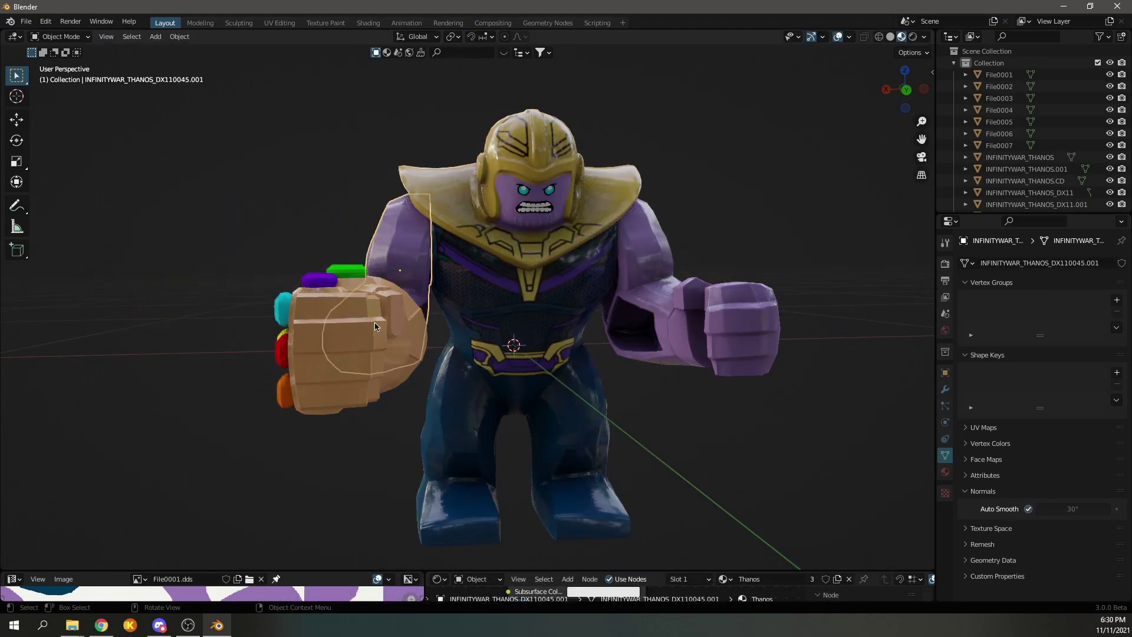